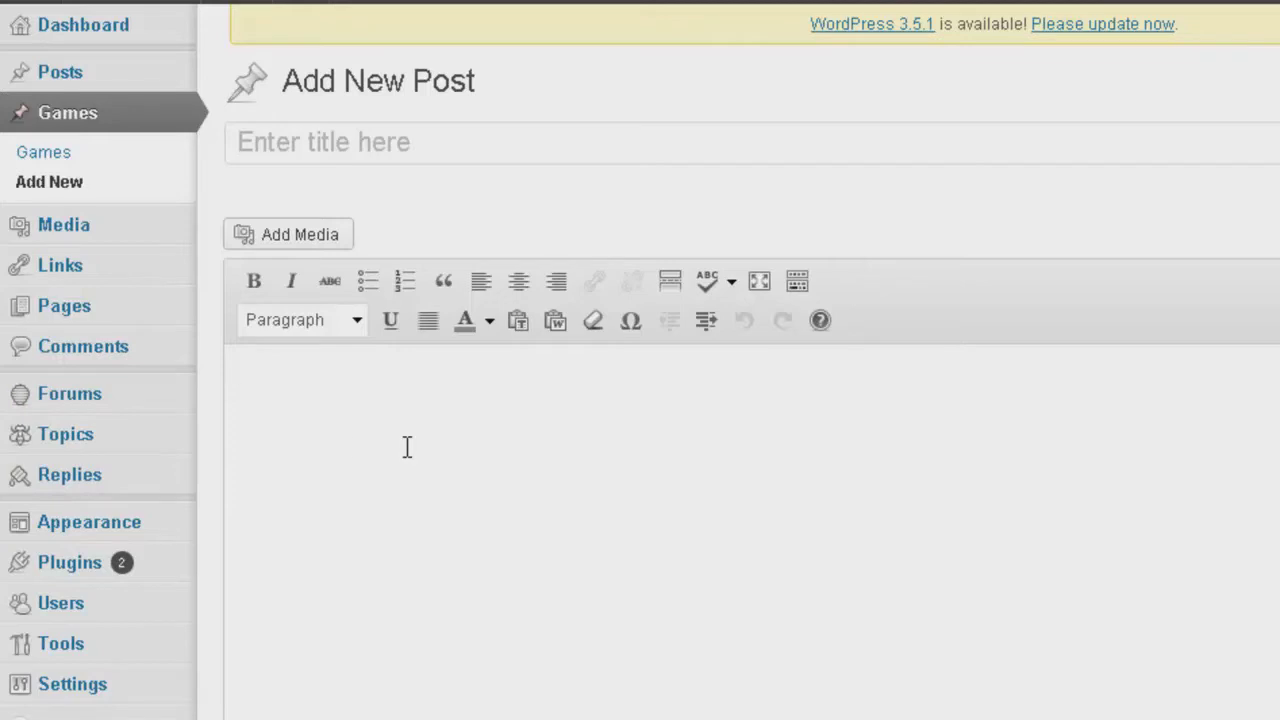
Search the plugin directory for 'custom' and scroll the results to Advanced Custom Fields
mouse_move(72, 578)
click(274, 593)
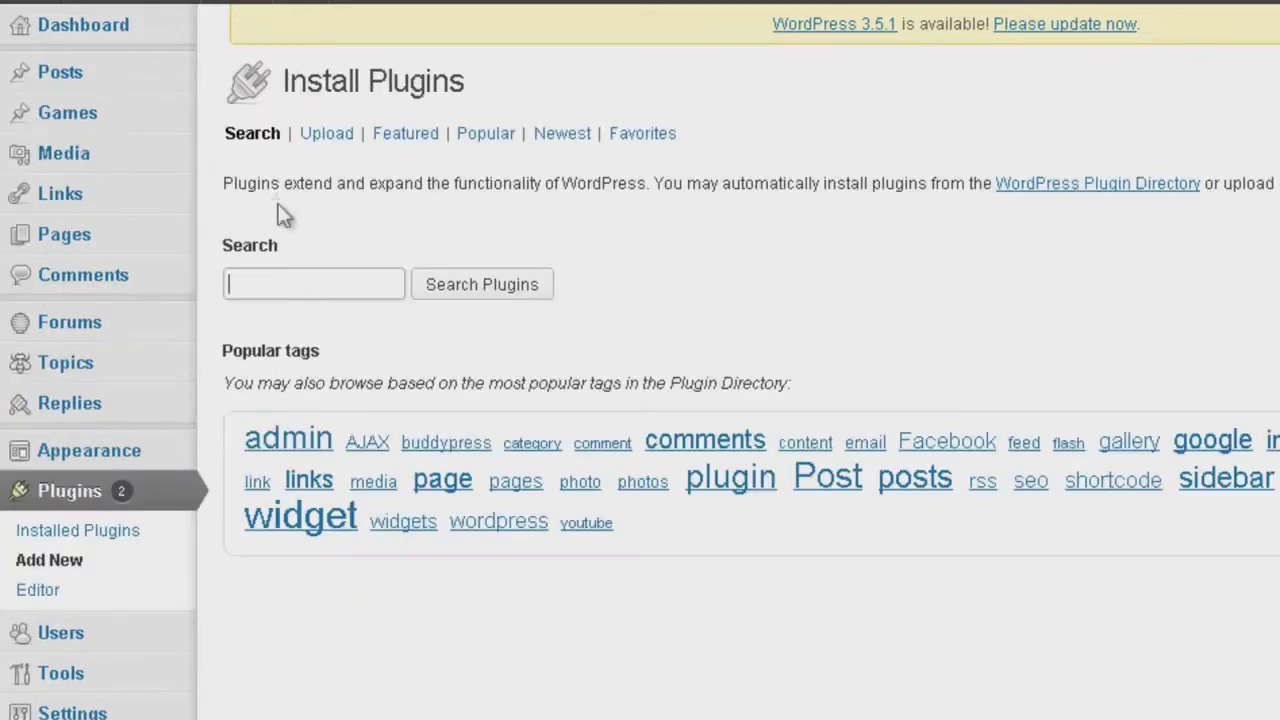
click(290, 289)
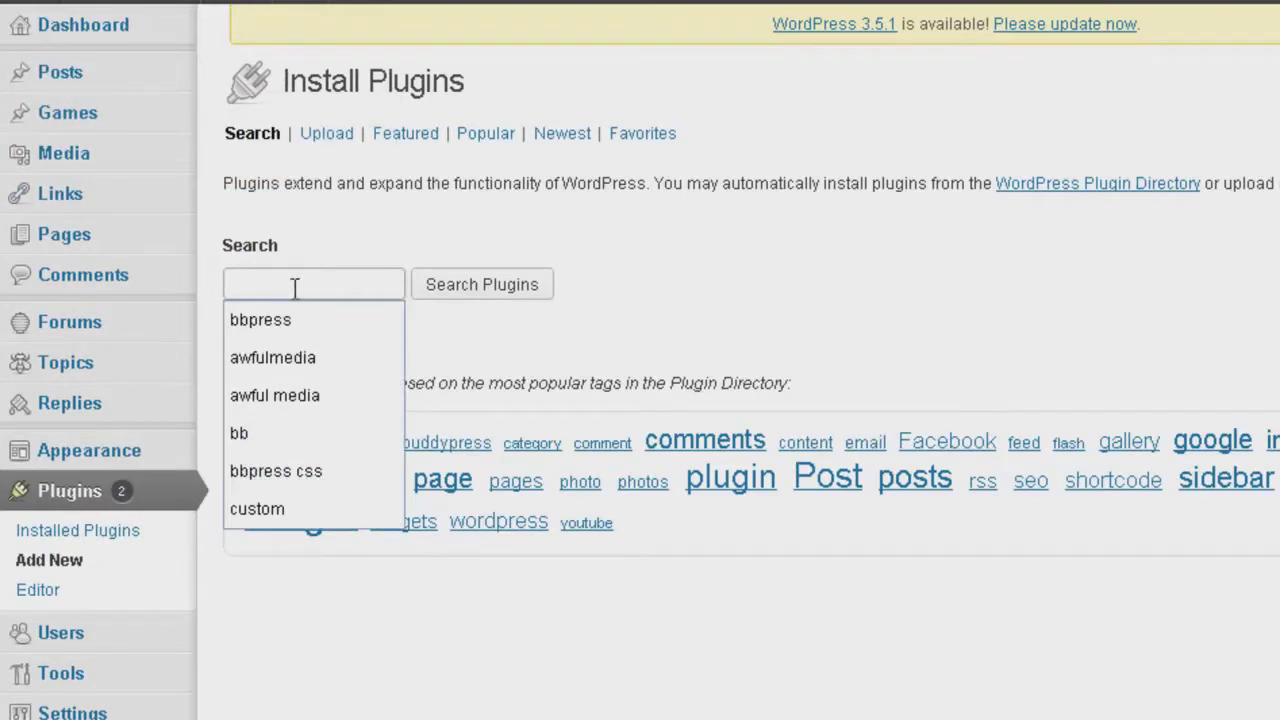
text(custom)
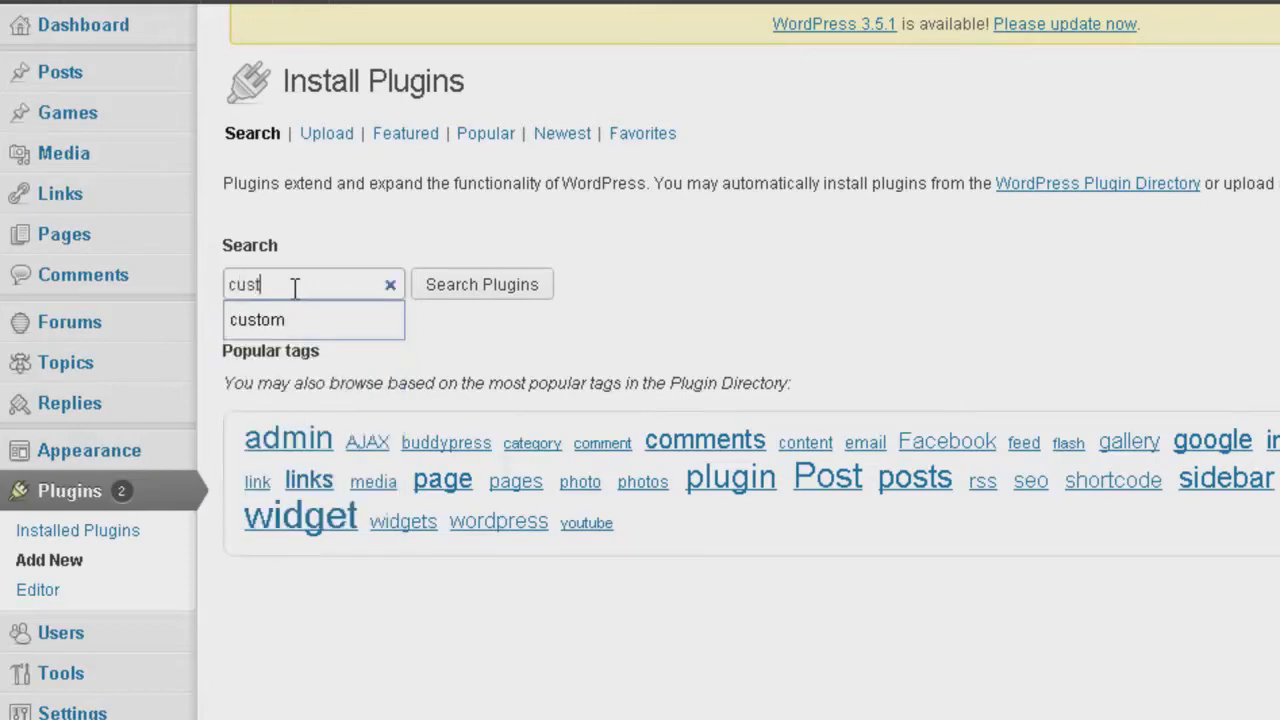
key(Escape)
key(Return)
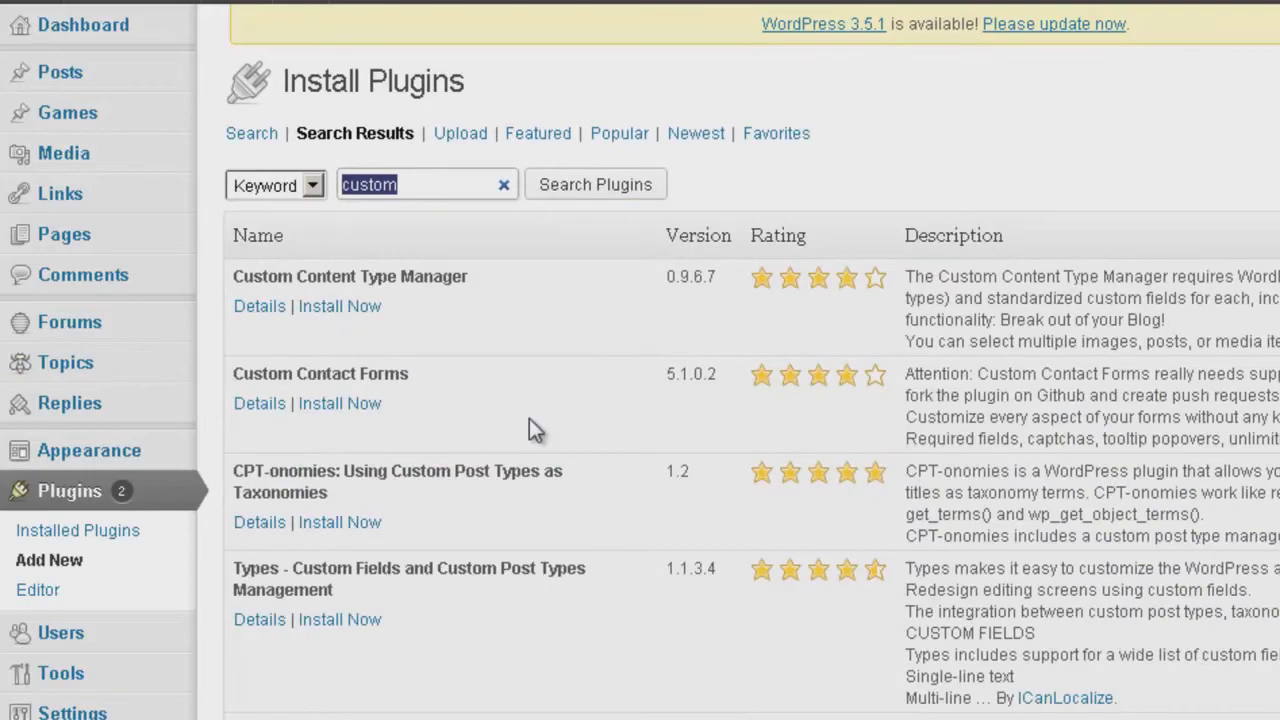
scroll(529, 418, down, 3)
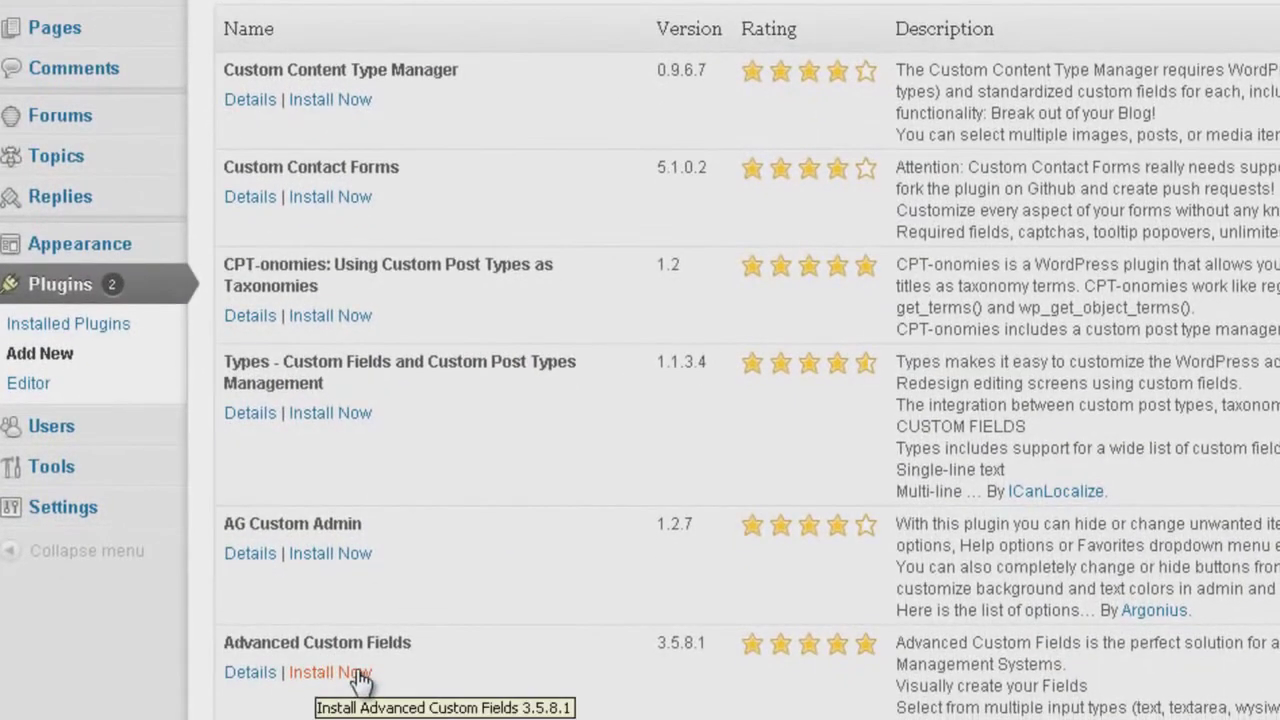
Review the Advanced Custom Fields details and screenshots, then install the plugin
click(268, 676)
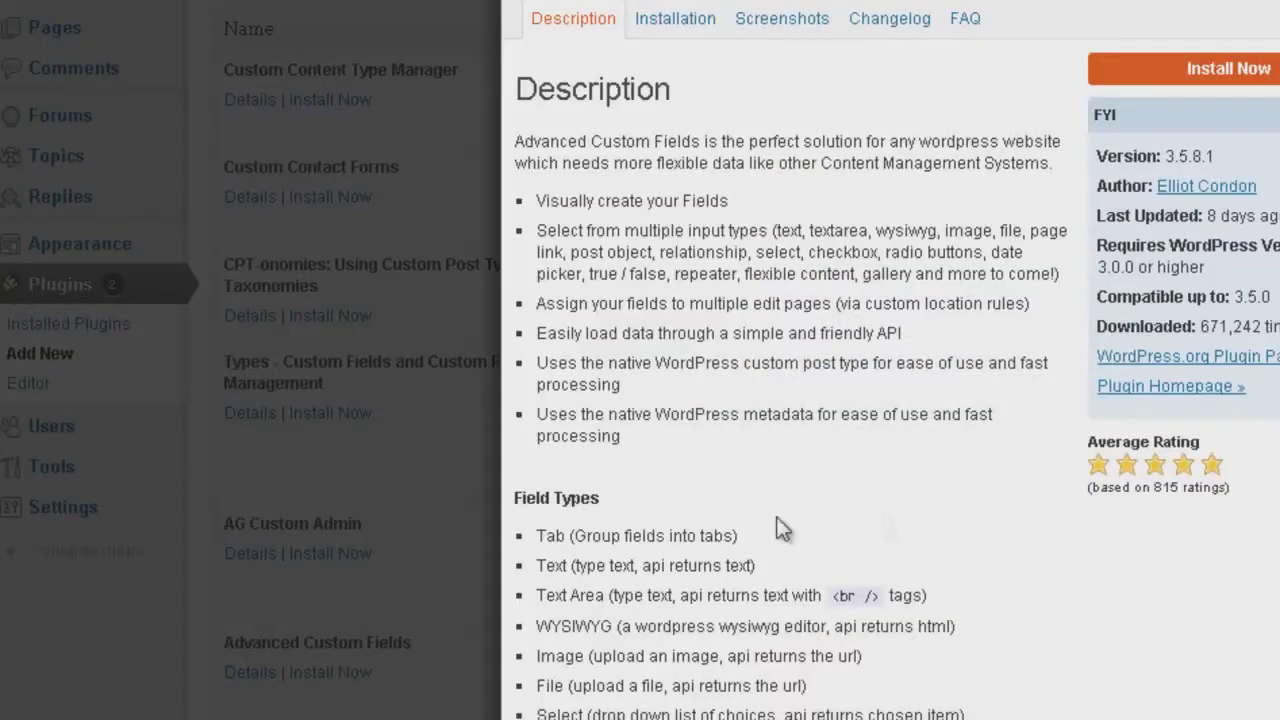
scroll(841, 290, down, 5)
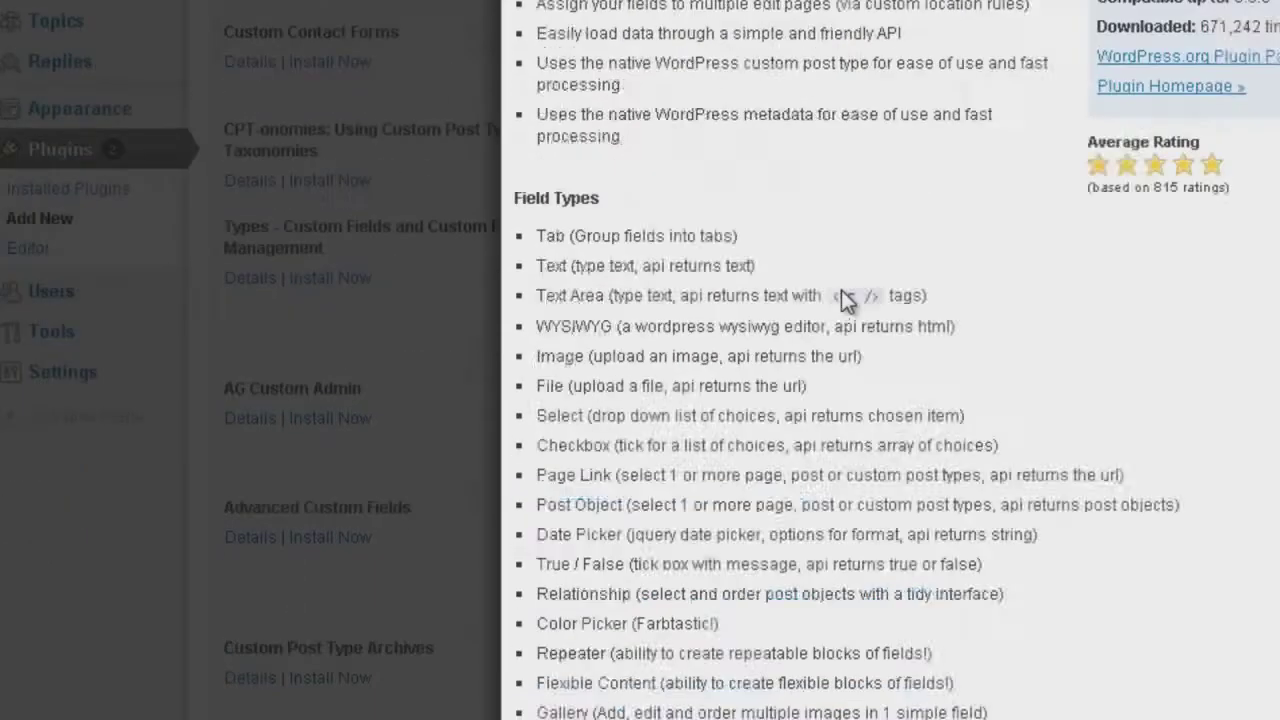
scroll(841, 290, up, 5)
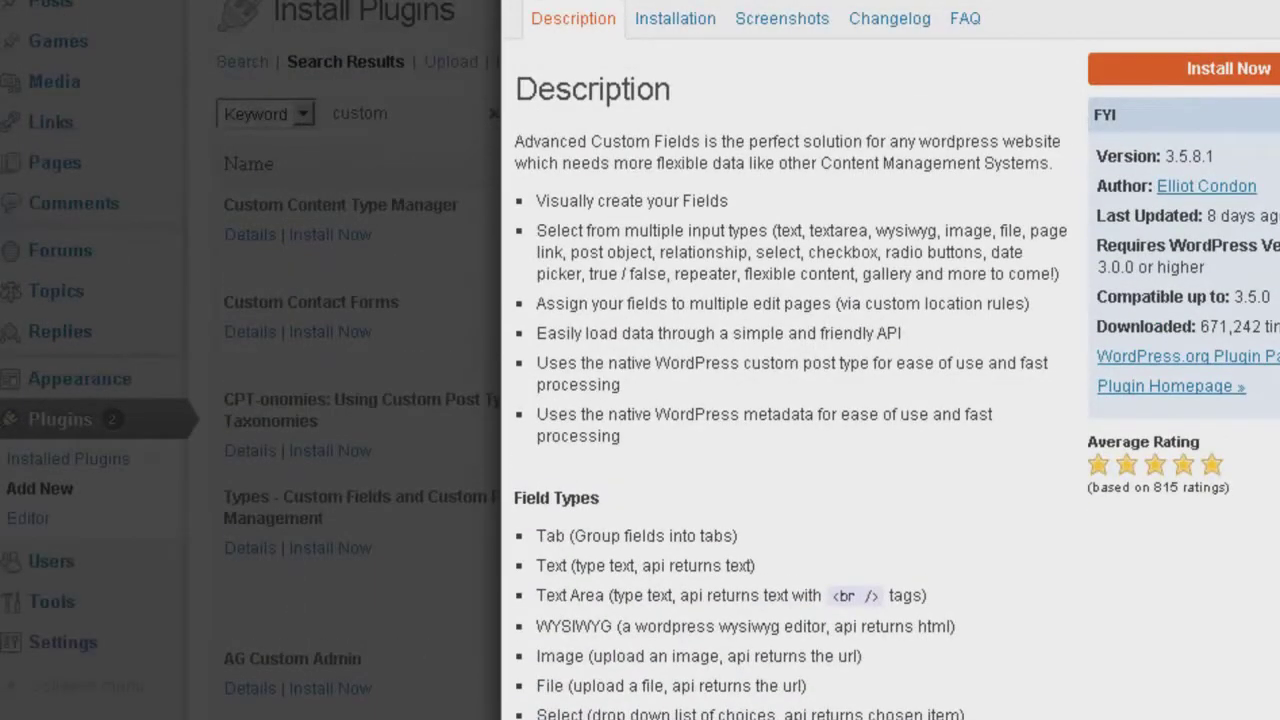
click(743, 30)
scroll(862, 387, down, 3)
scroll(862, 387, up, 3)
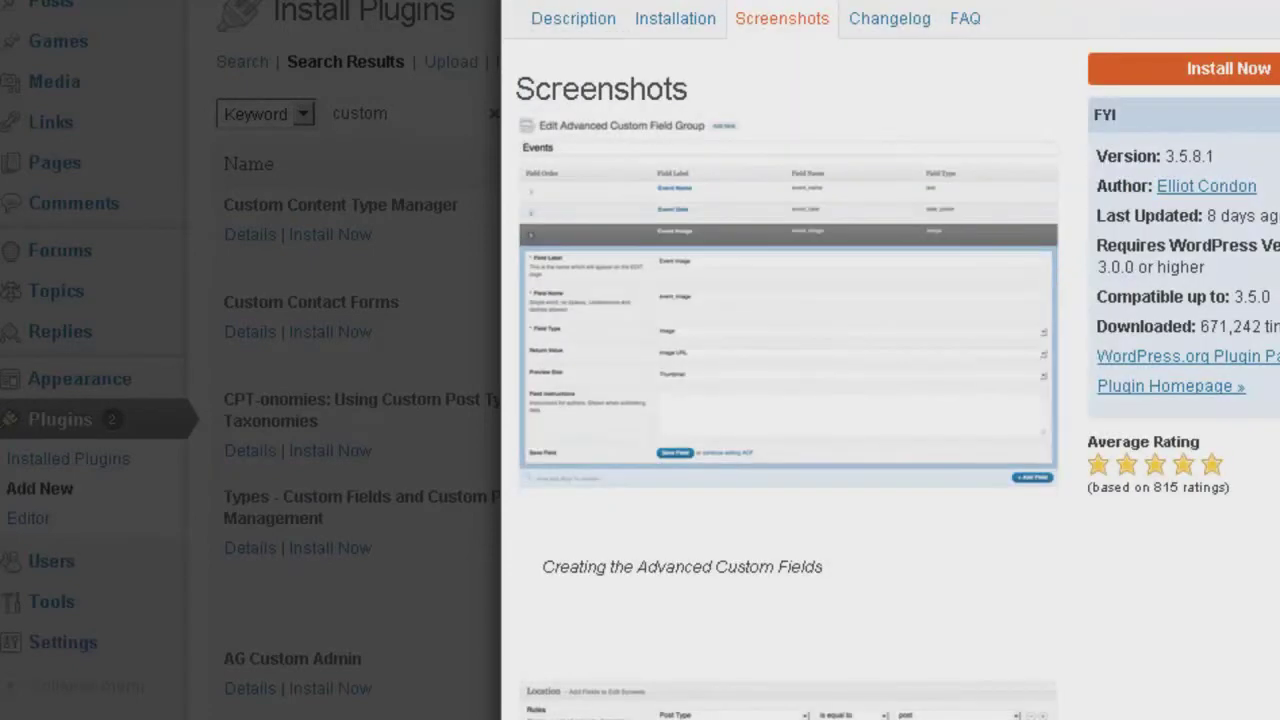
click(1134, 86)
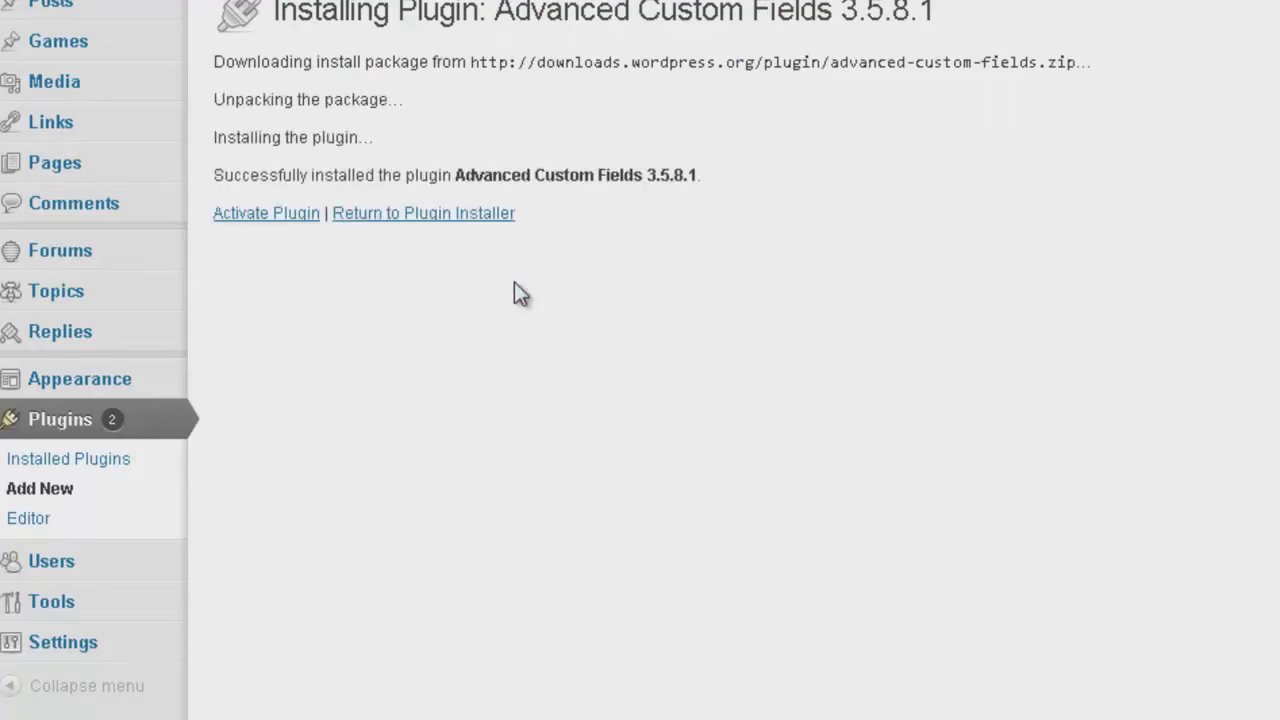
Activate Advanced Custom Fields and go to its empty Field Groups list
click(303, 220)
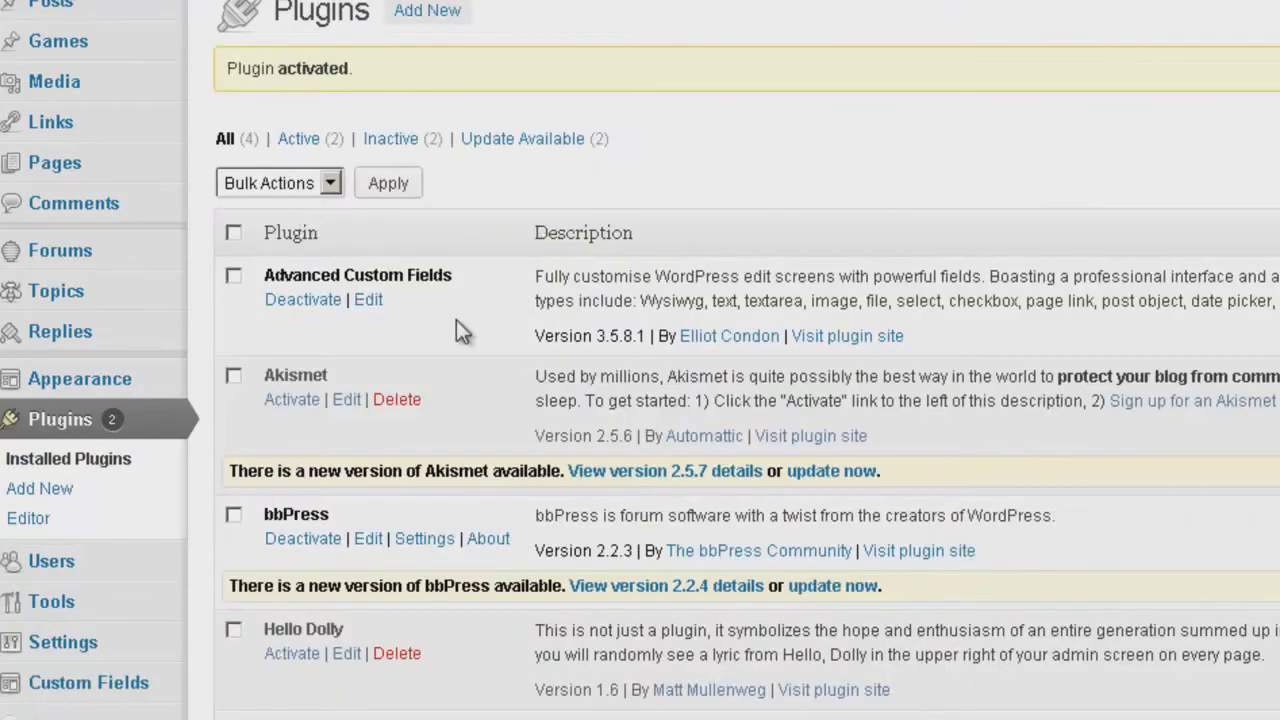
mouse_move(150, 688)
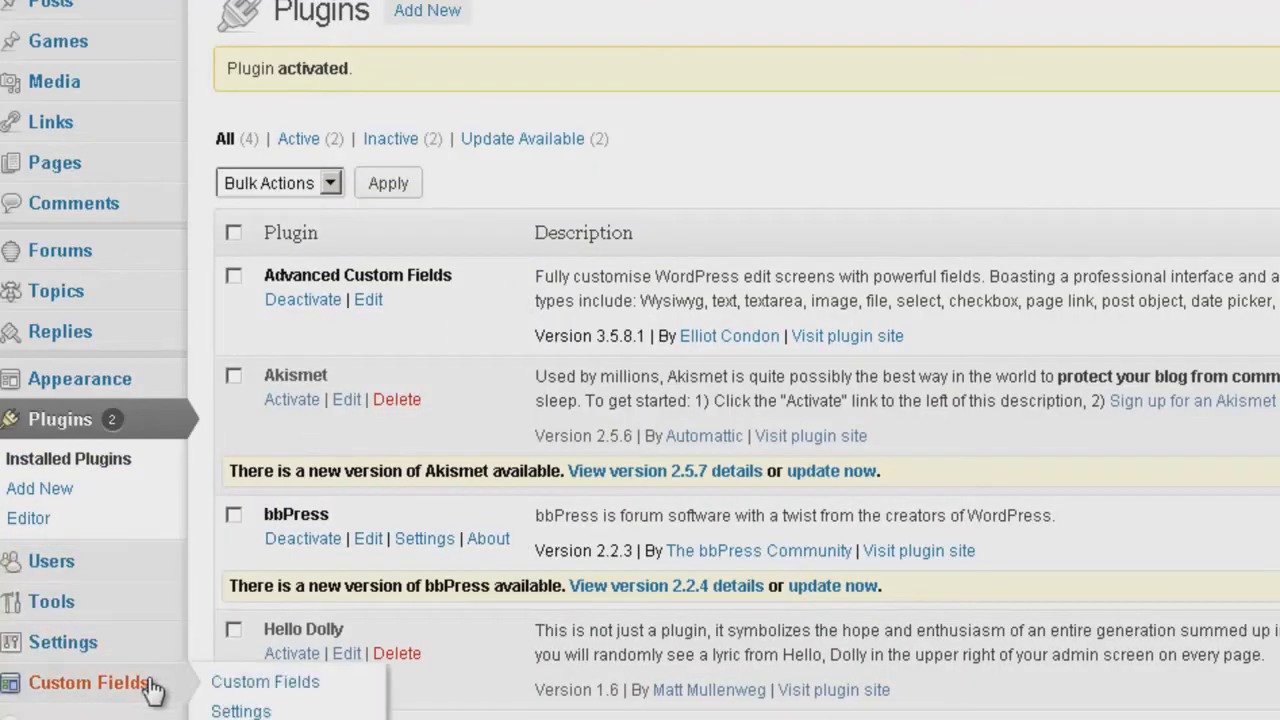
click(250, 682)
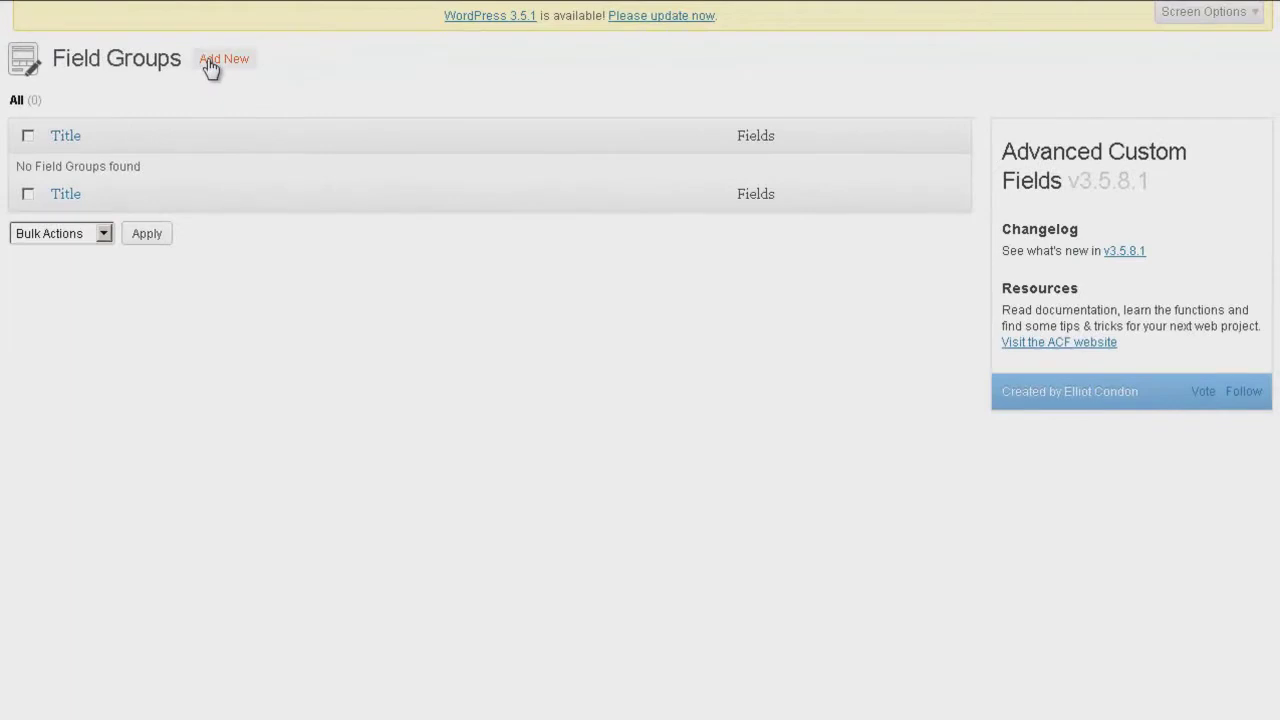
Create a new field group titled 'Games'
click(222, 59)
click(115, 110)
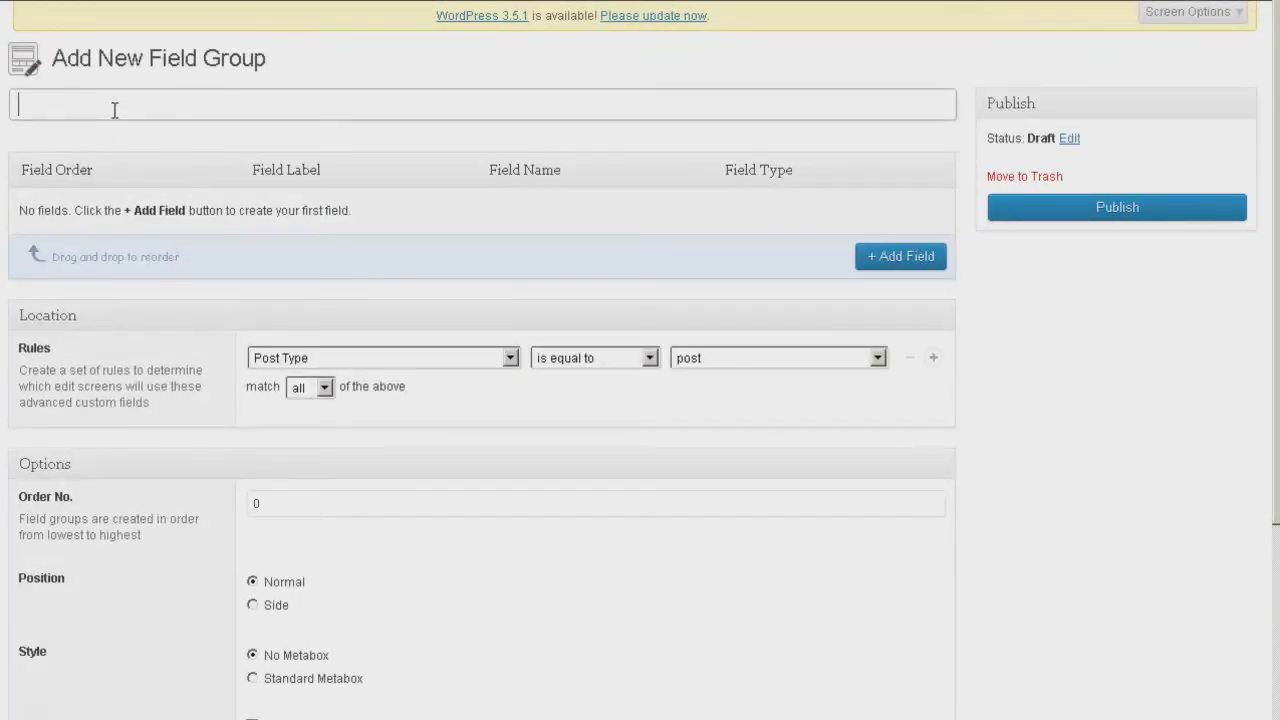
text(Games)
scroll(130, 316, down, 1)
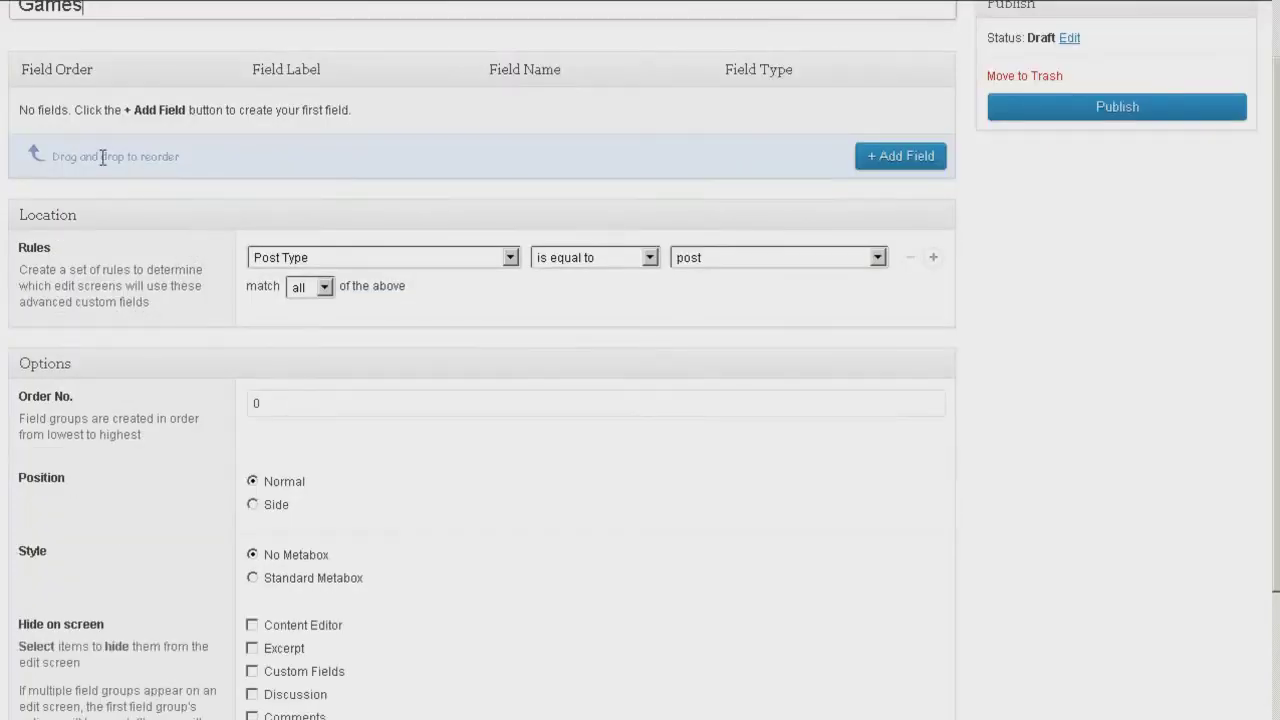
scroll(100, 163, up, 1)
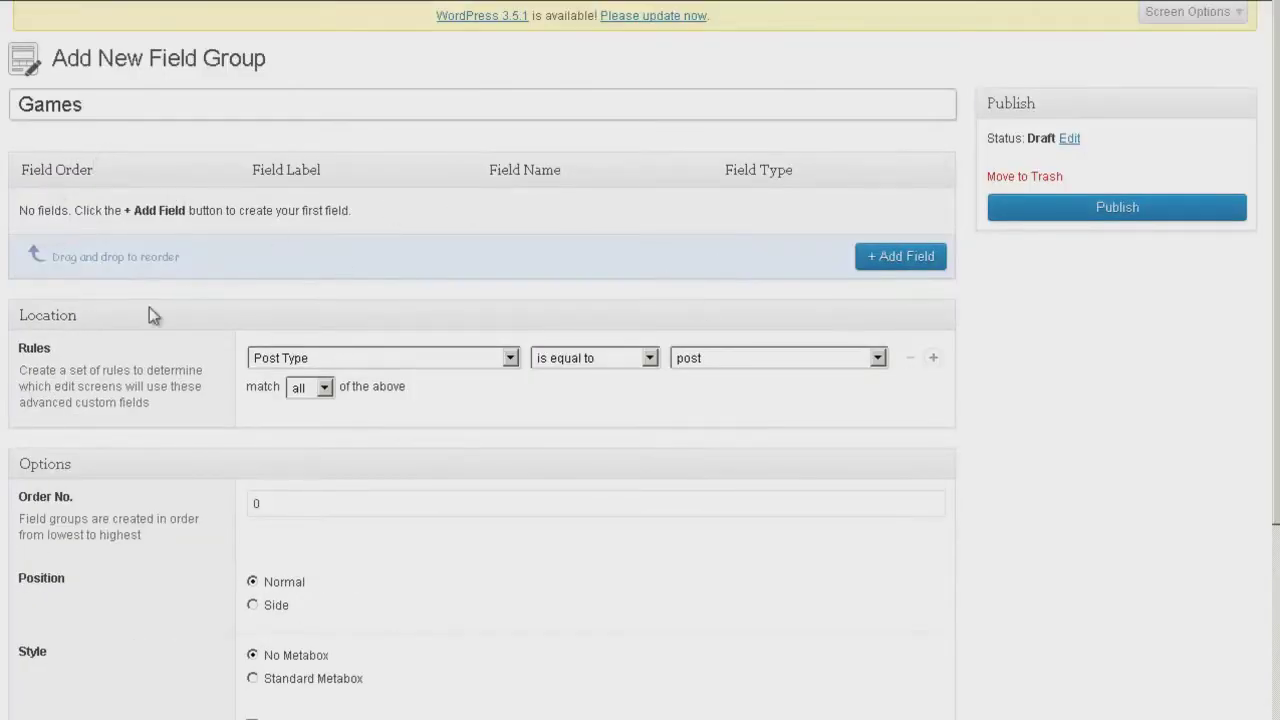
Set the group's location rule to Post Type is equal to awfulmedia_games
click(275, 357)
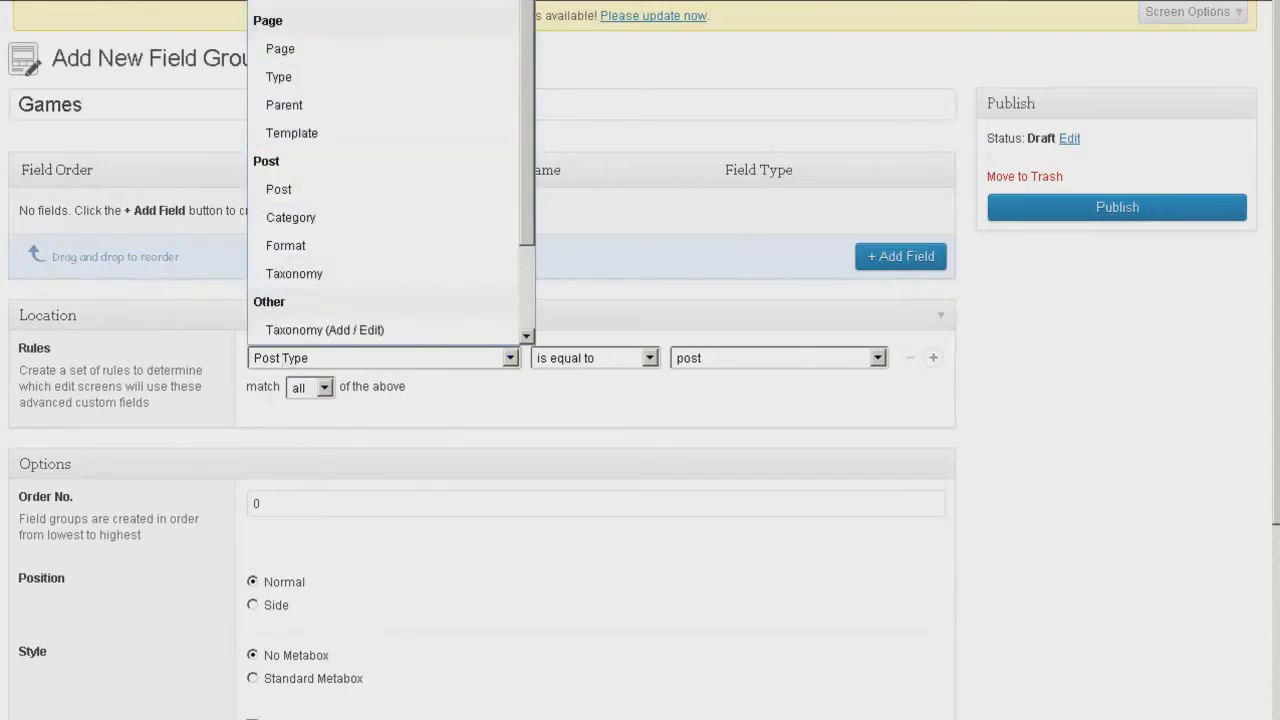
click(380, 4)
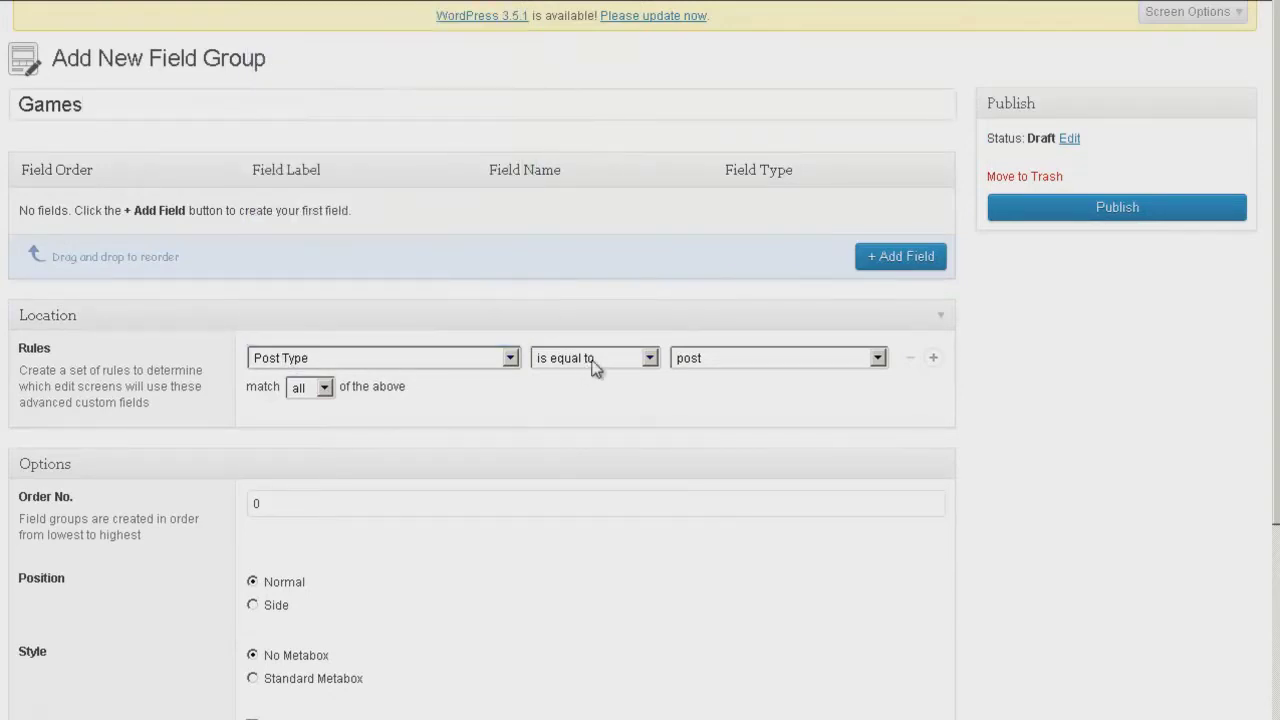
click(738, 362)
click(737, 522)
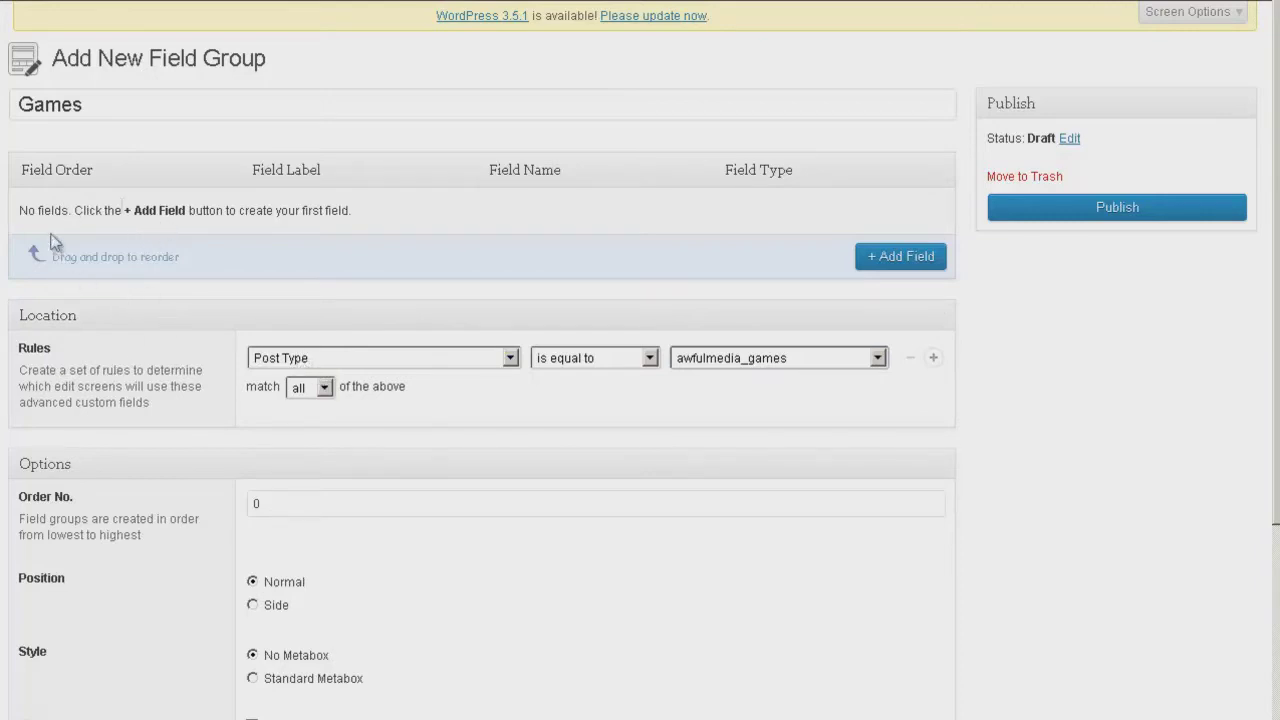
Add a field labelled 'Publisher', named publisher, keeping the field type Text
click(915, 258)
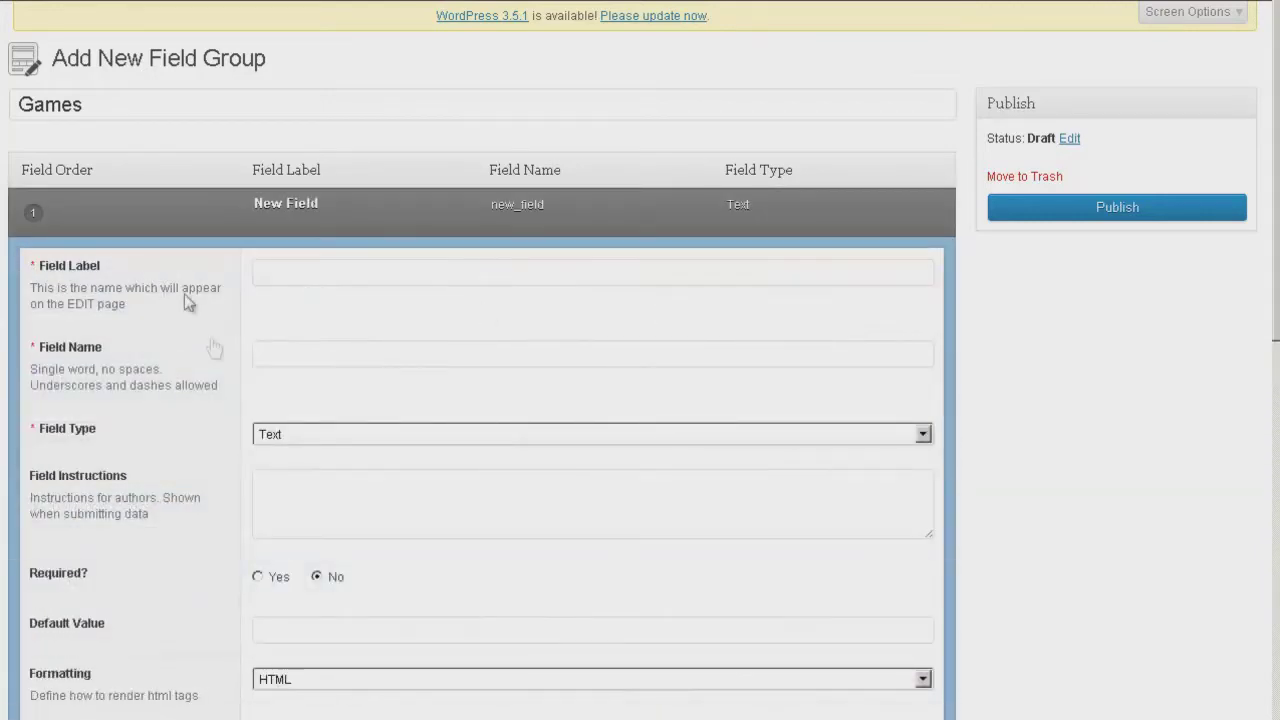
scroll(210, 358, down, 1)
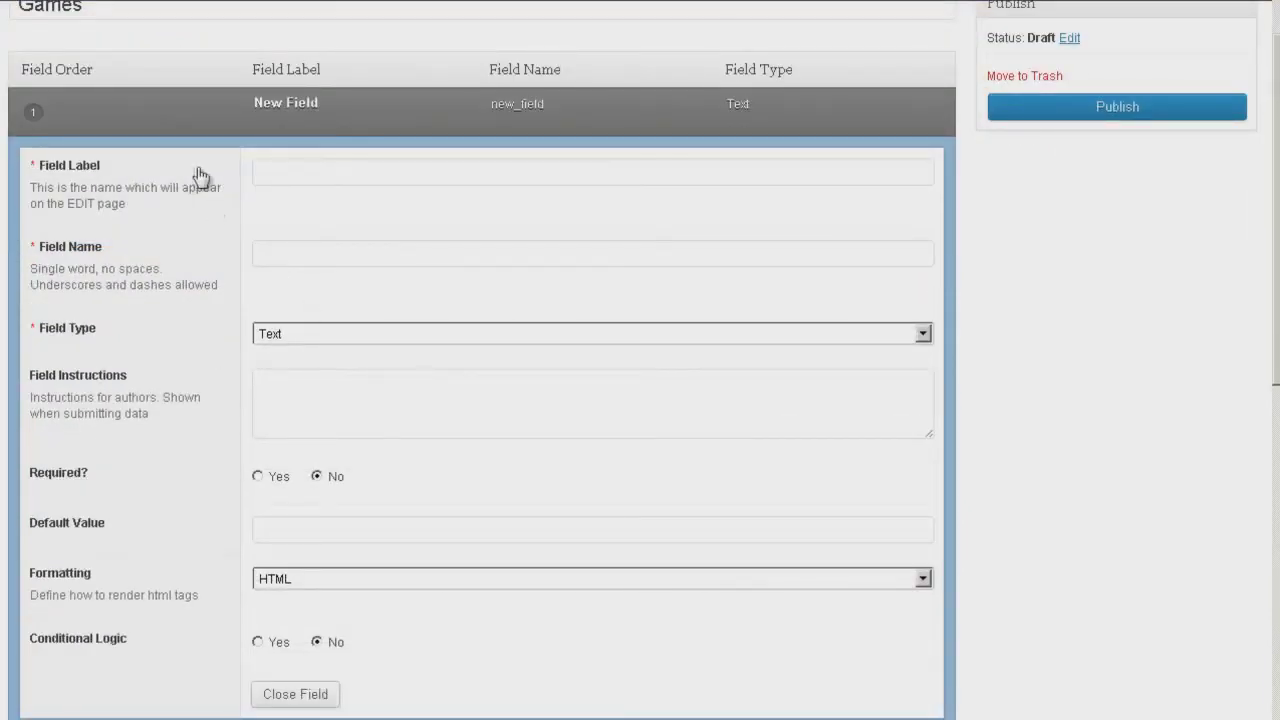
click(305, 170)
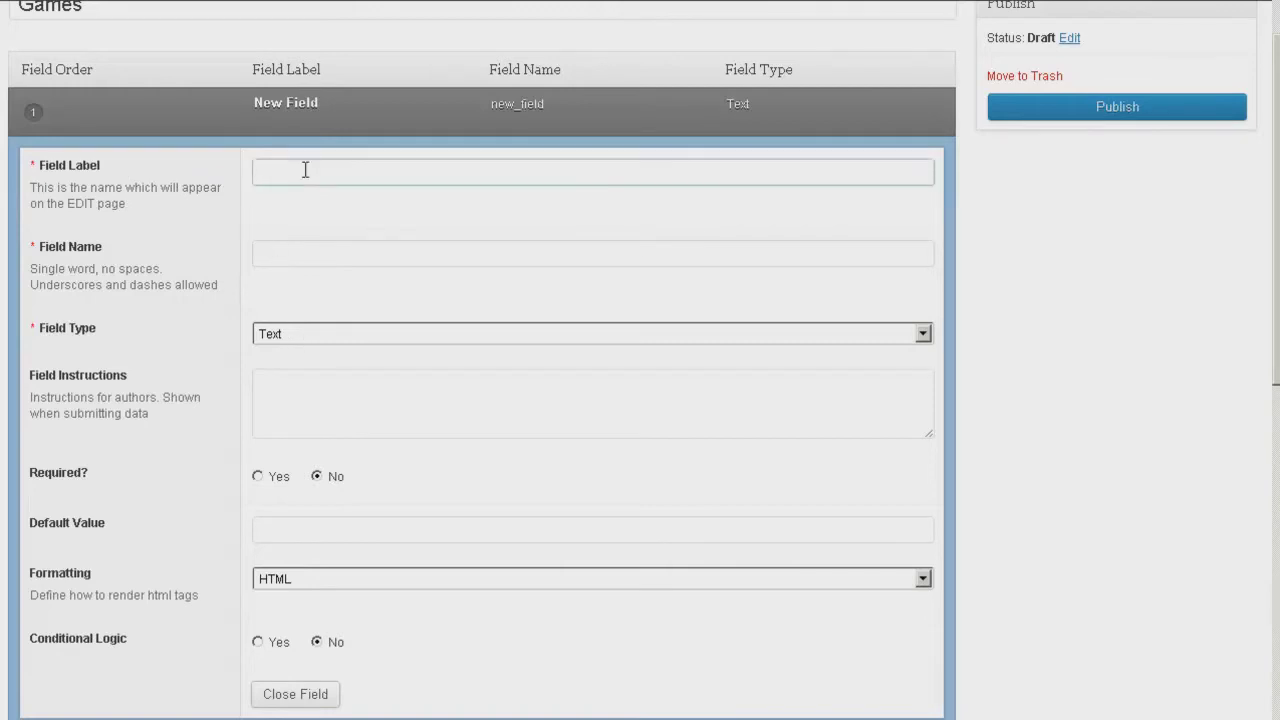
text(Publishers)
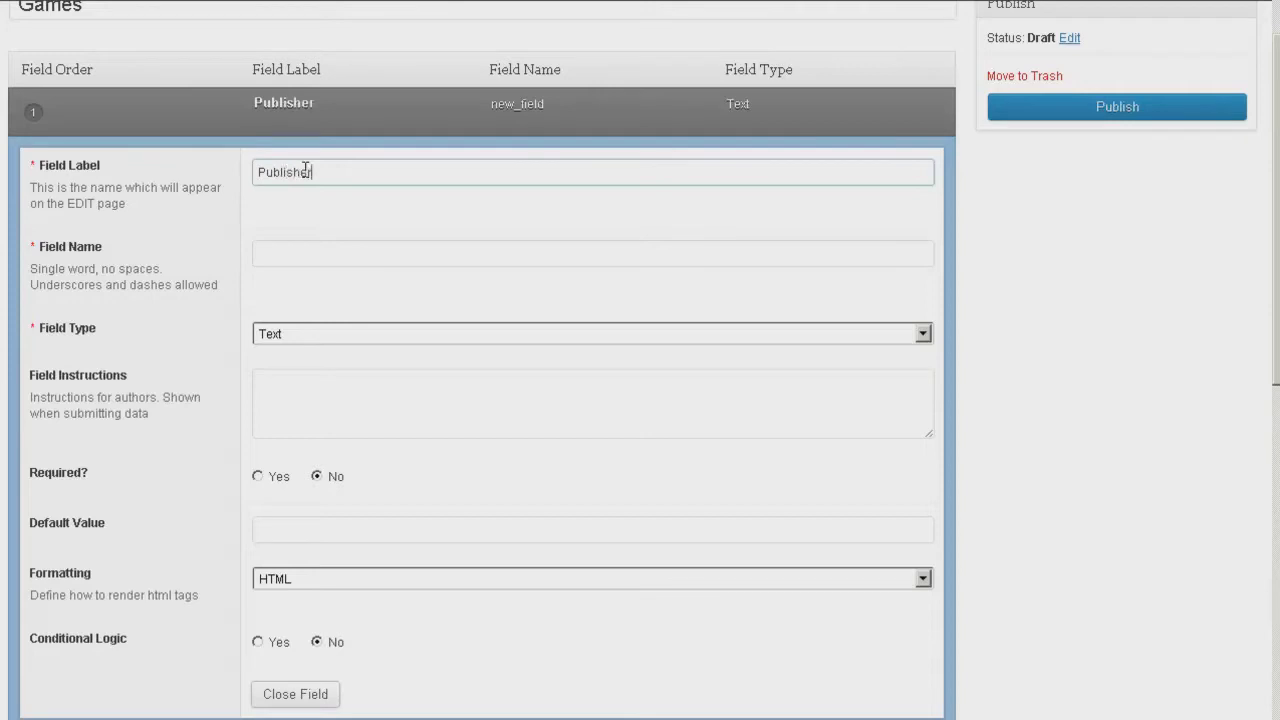
click(298, 250)
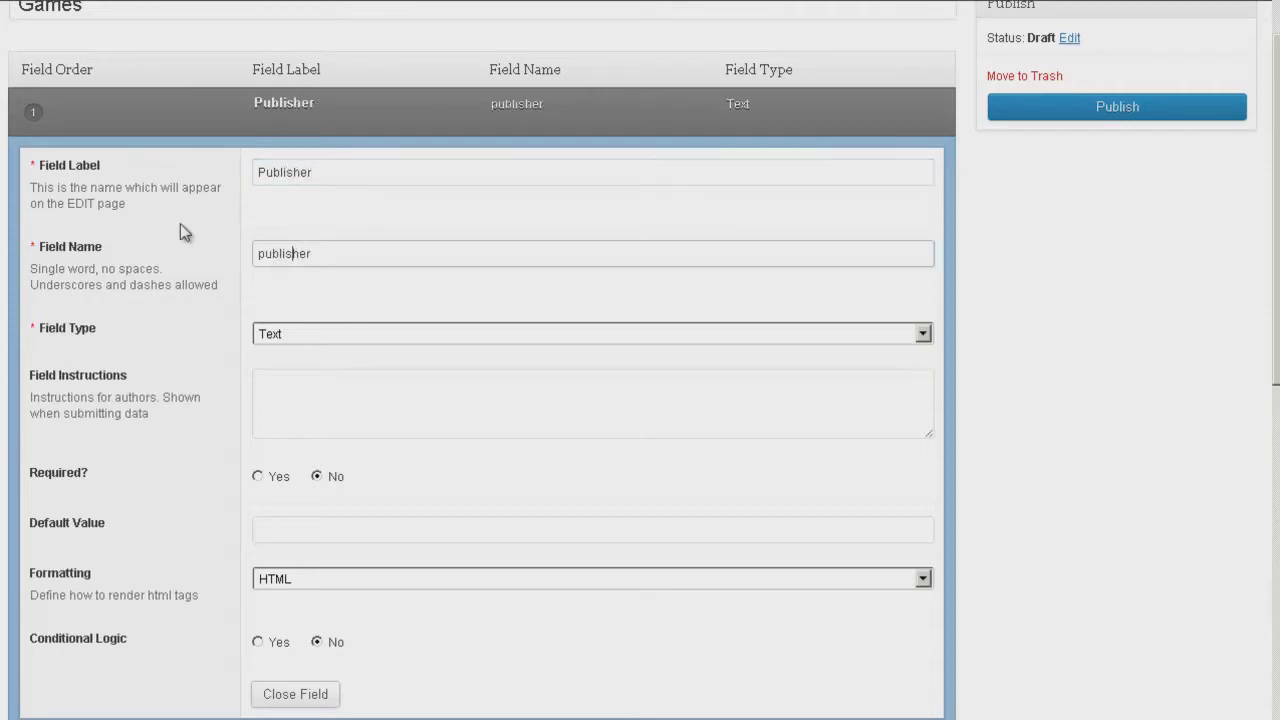
click(298, 334)
click(329, 394)
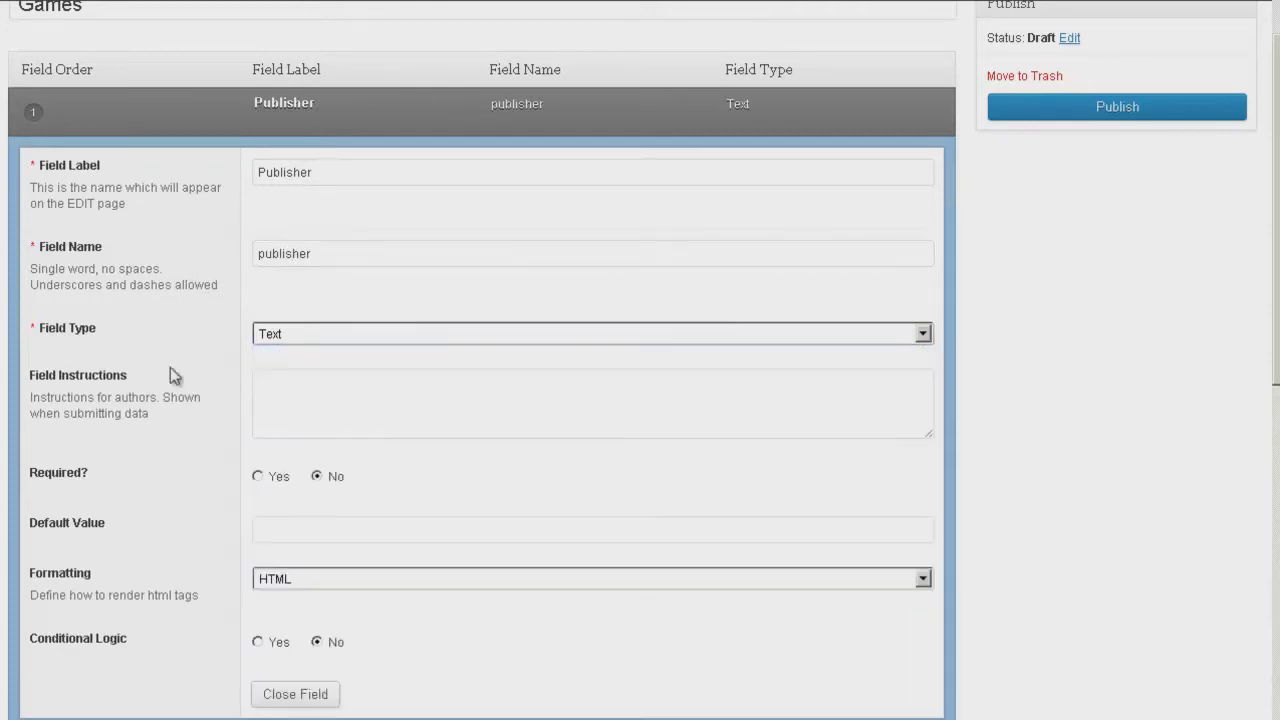
scroll(197, 393, down, 2)
click(290, 233)
click(286, 316)
click(292, 240)
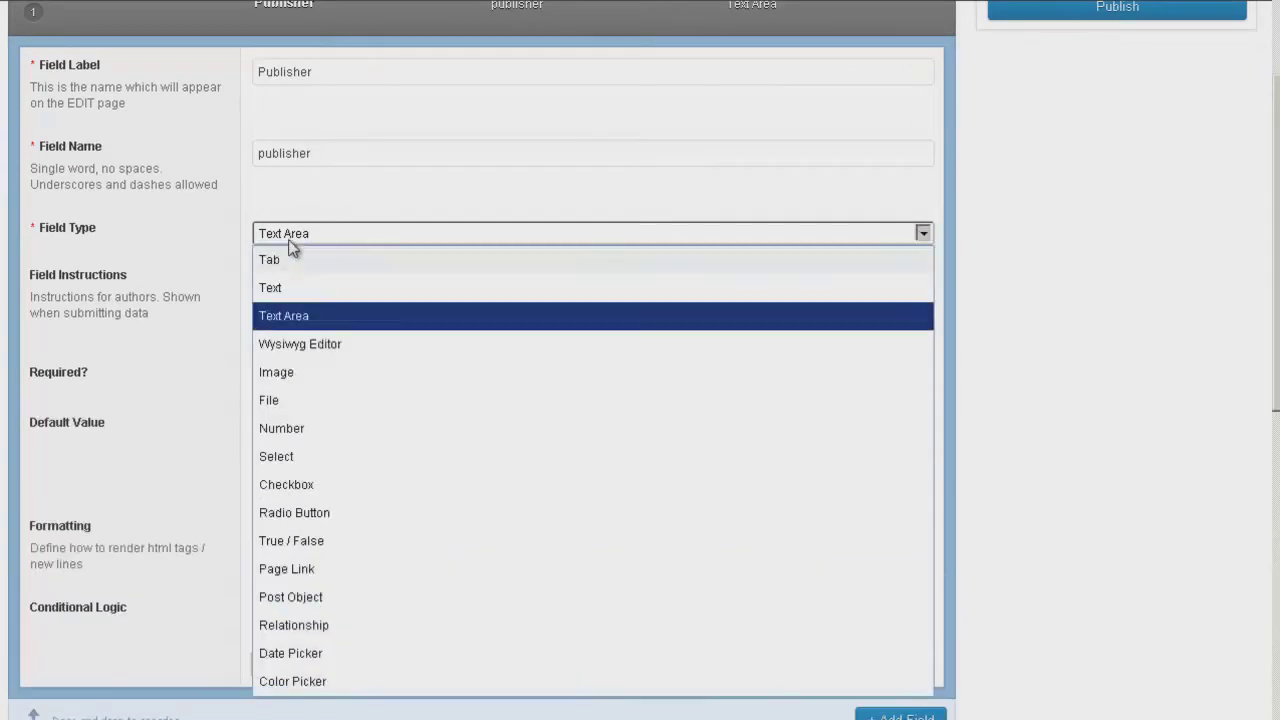
click(285, 288)
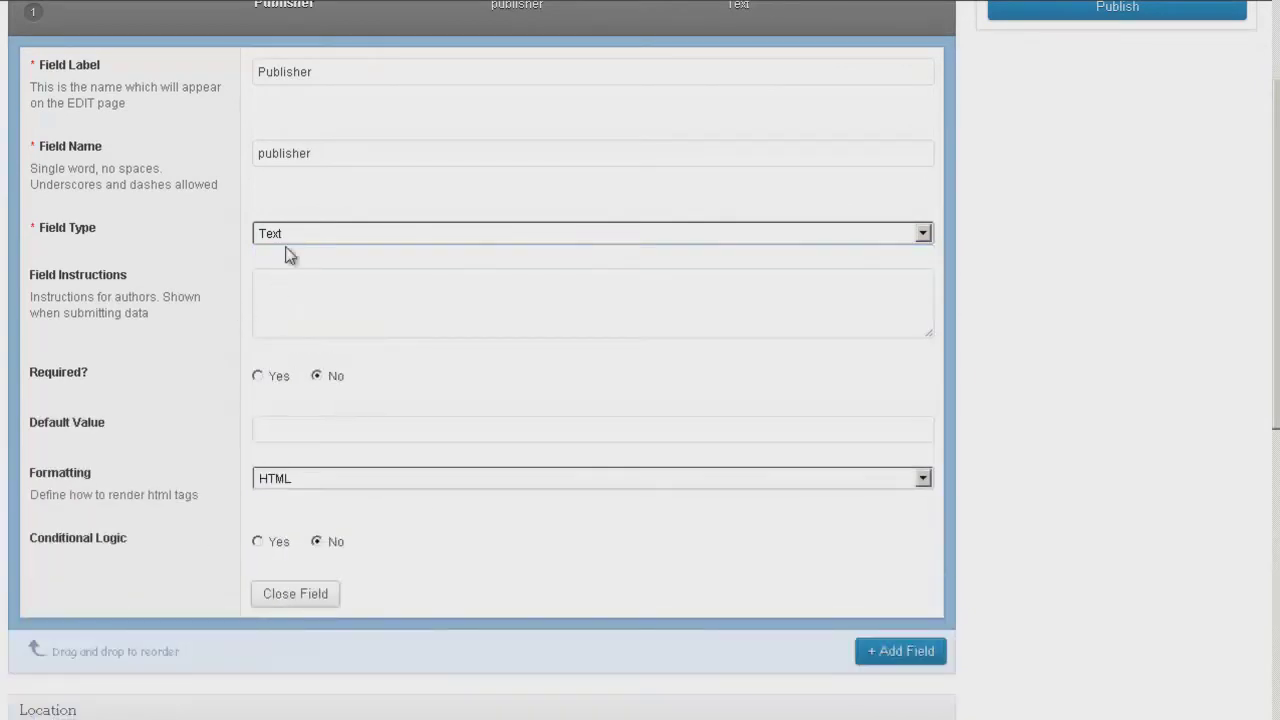
Enter the instructions 'Who was the publisher?' and collapse the Publisher field
click(278, 292)
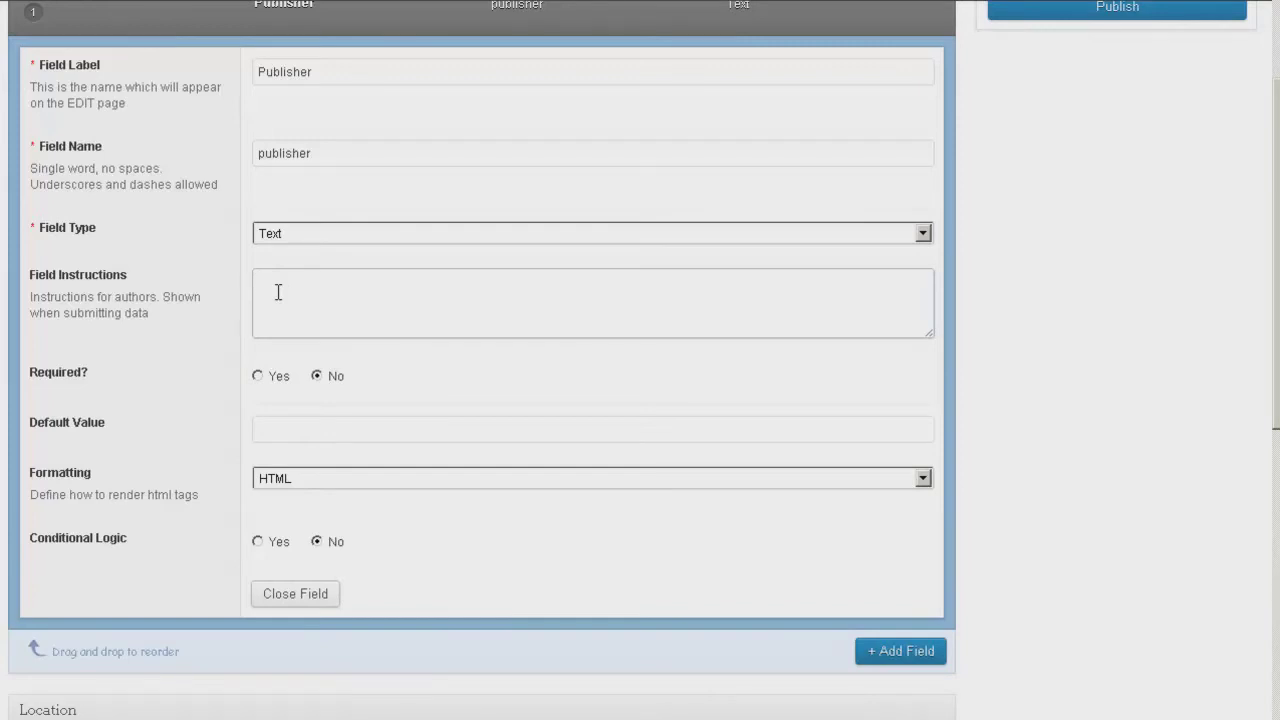
click(171, 323)
click(292, 318)
text(Who was the pubblisher?)
scroll(210, 385, down, 2)
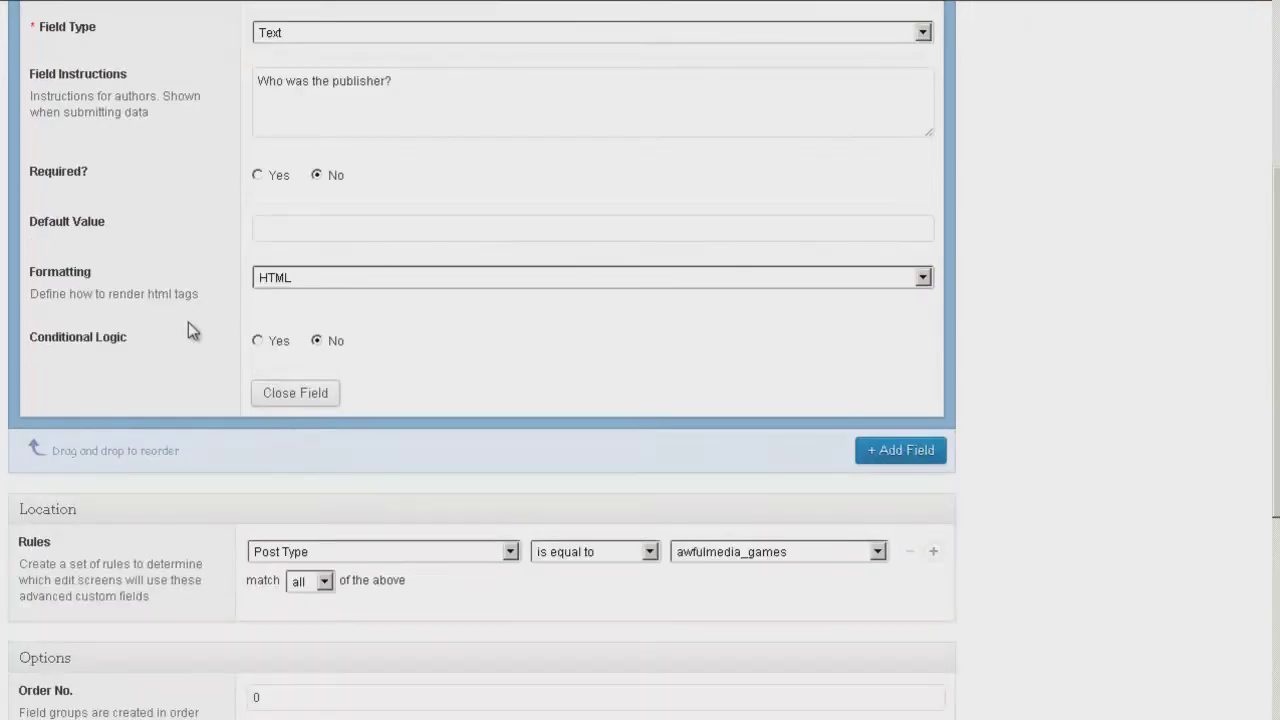
scroll(188, 322, up, 3)
scroll(187, 321, down, 1)
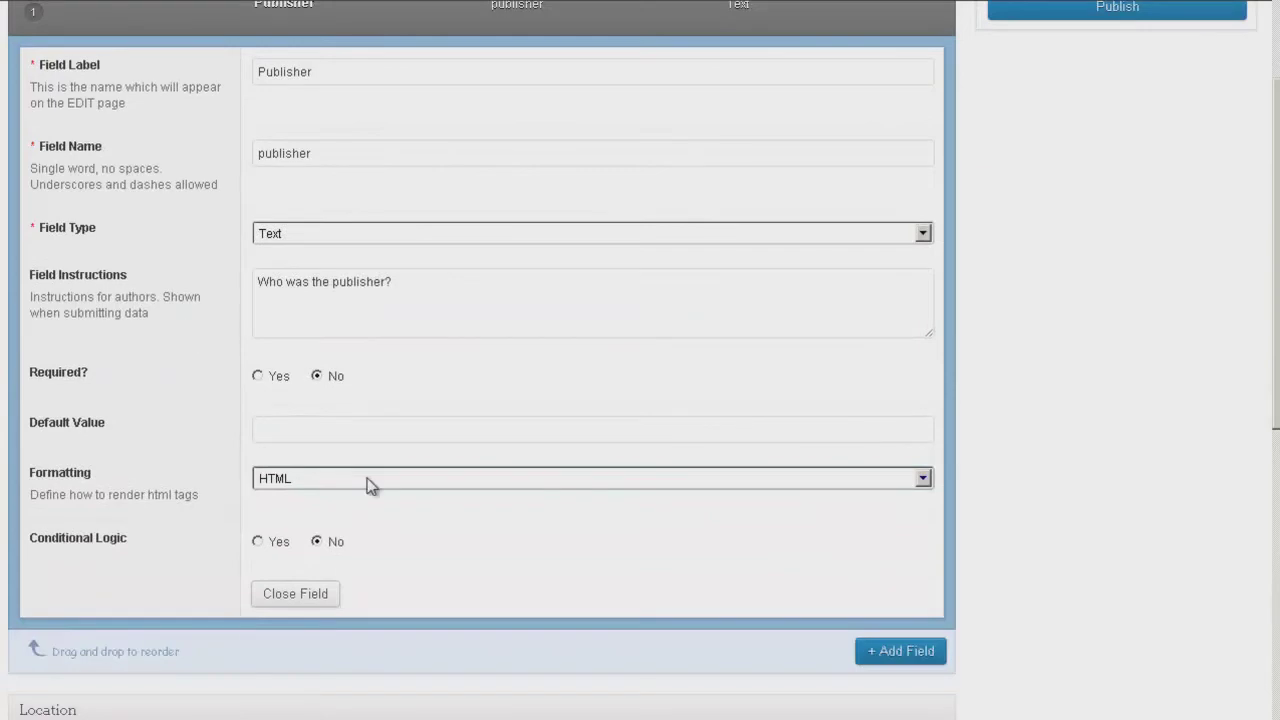
click(305, 597)
Review the Location and Options settings, publish the Games group, then go to Games posts
scroll(235, 462, up, 3)
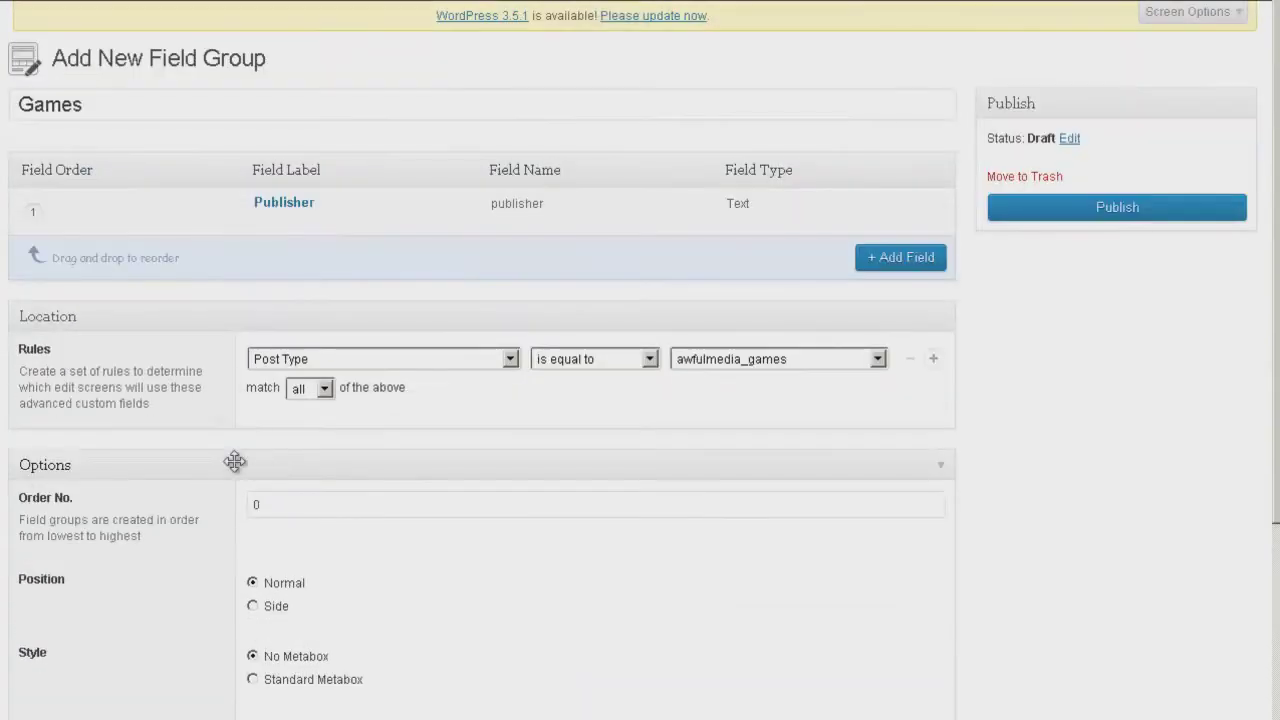
mouse_move(300, 212)
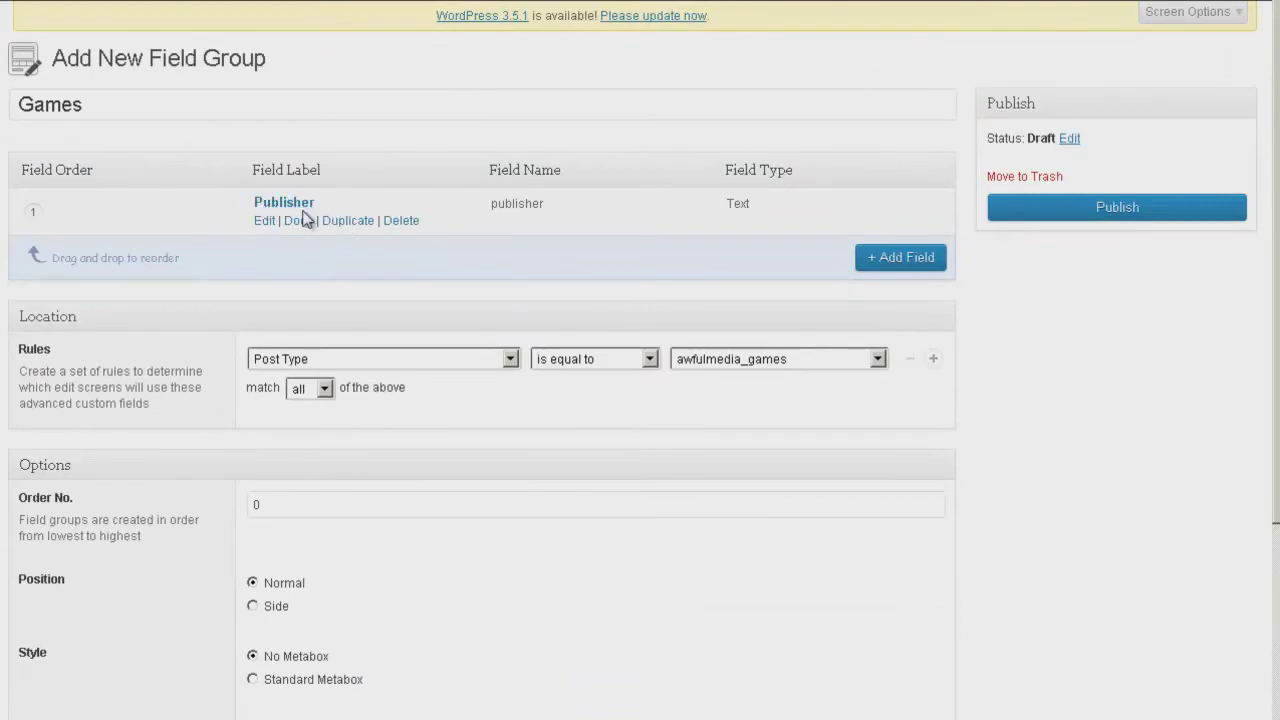
scroll(1163, 391, down, 4)
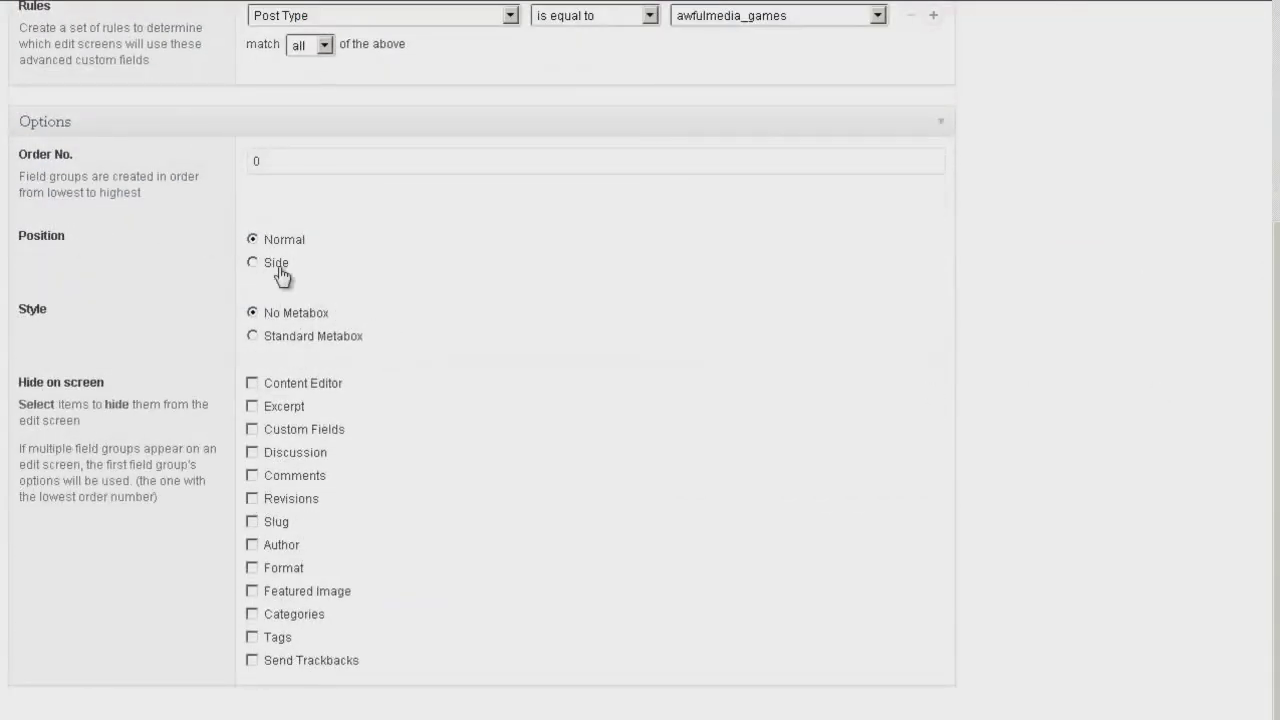
click(337, 160)
click(189, 254)
scroll(100, 615, up, 4)
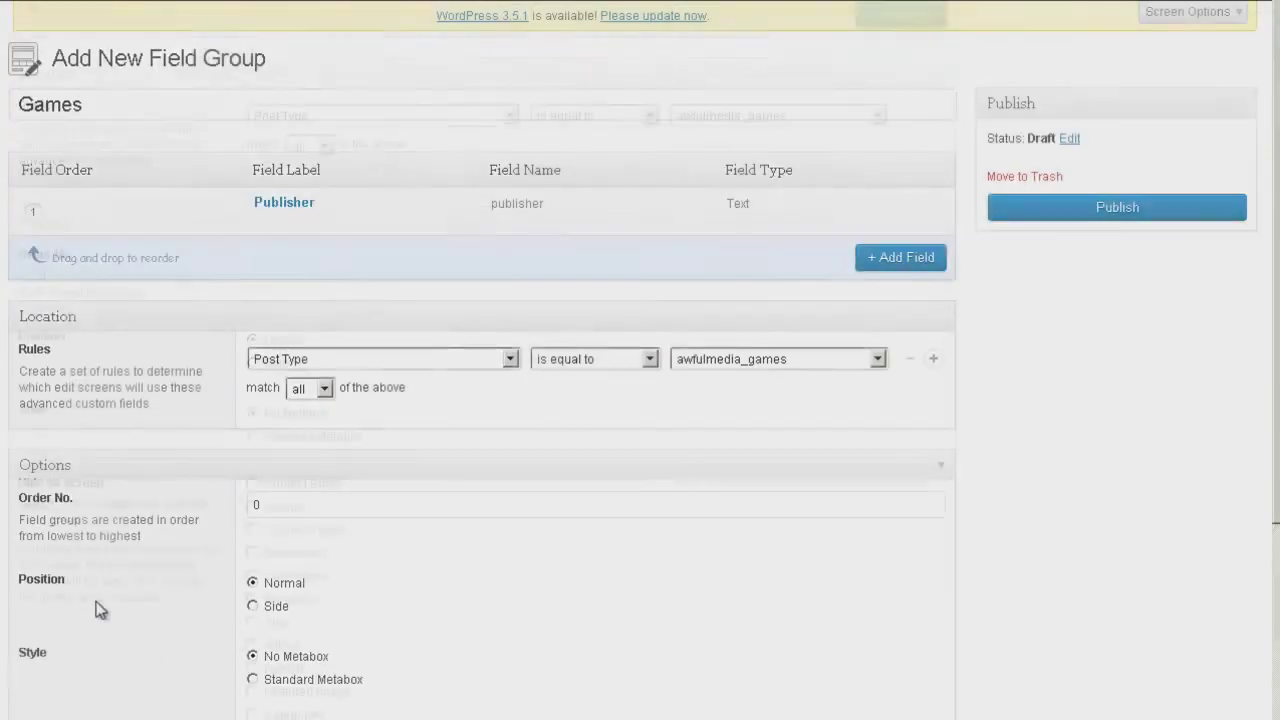
click(1034, 212)
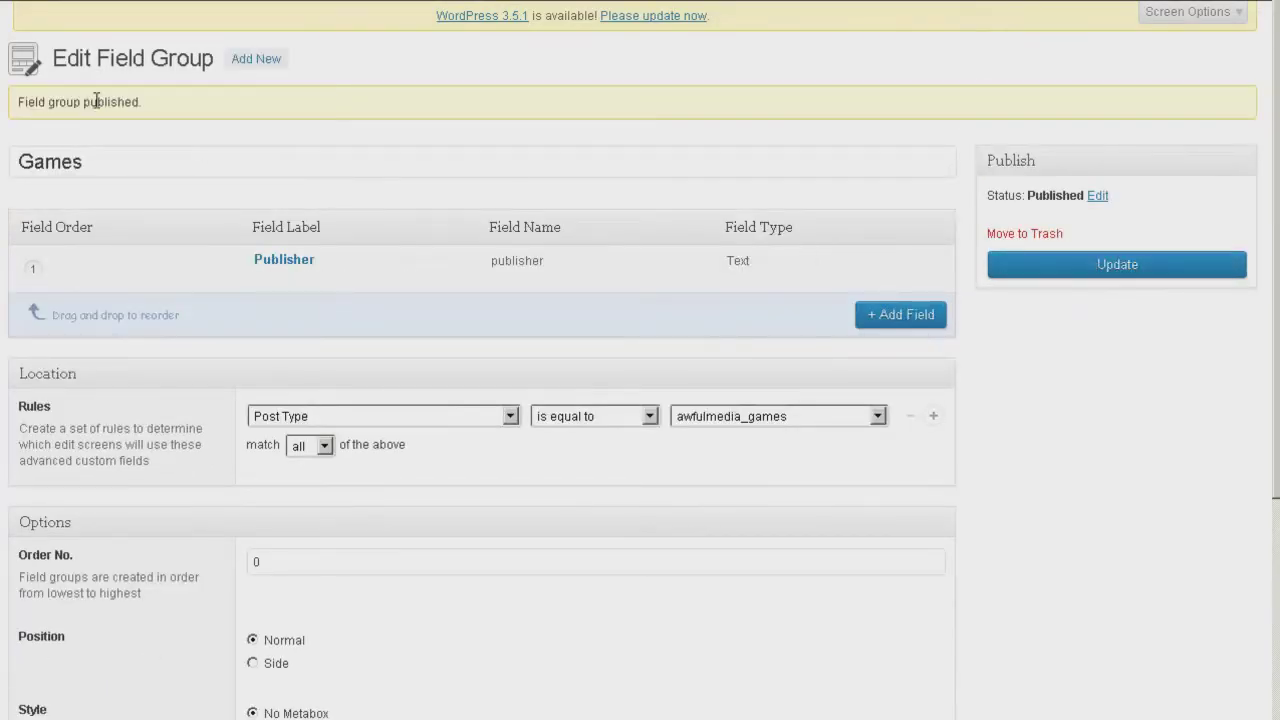
click(20, 77)
Start a new Games post and enter 'Miniclip' in its Publisher field
click(175, 60)
scroll(100, 600, down, 1)
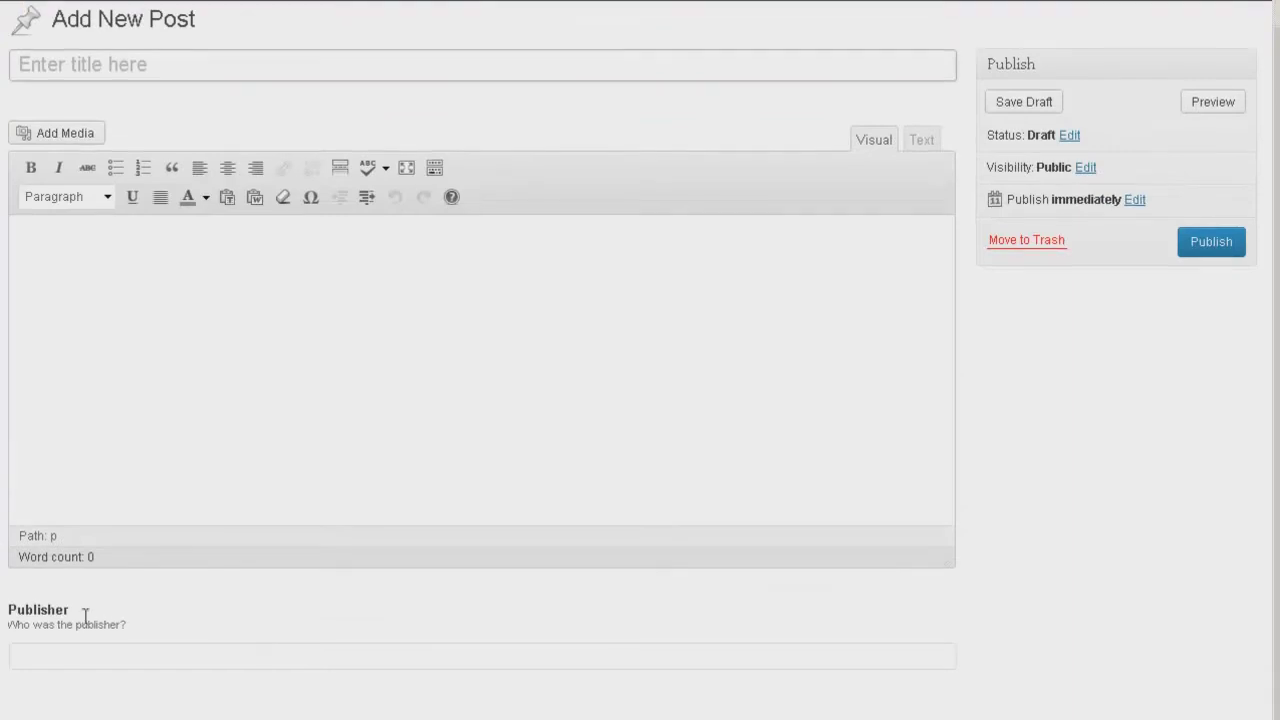
click(42, 657)
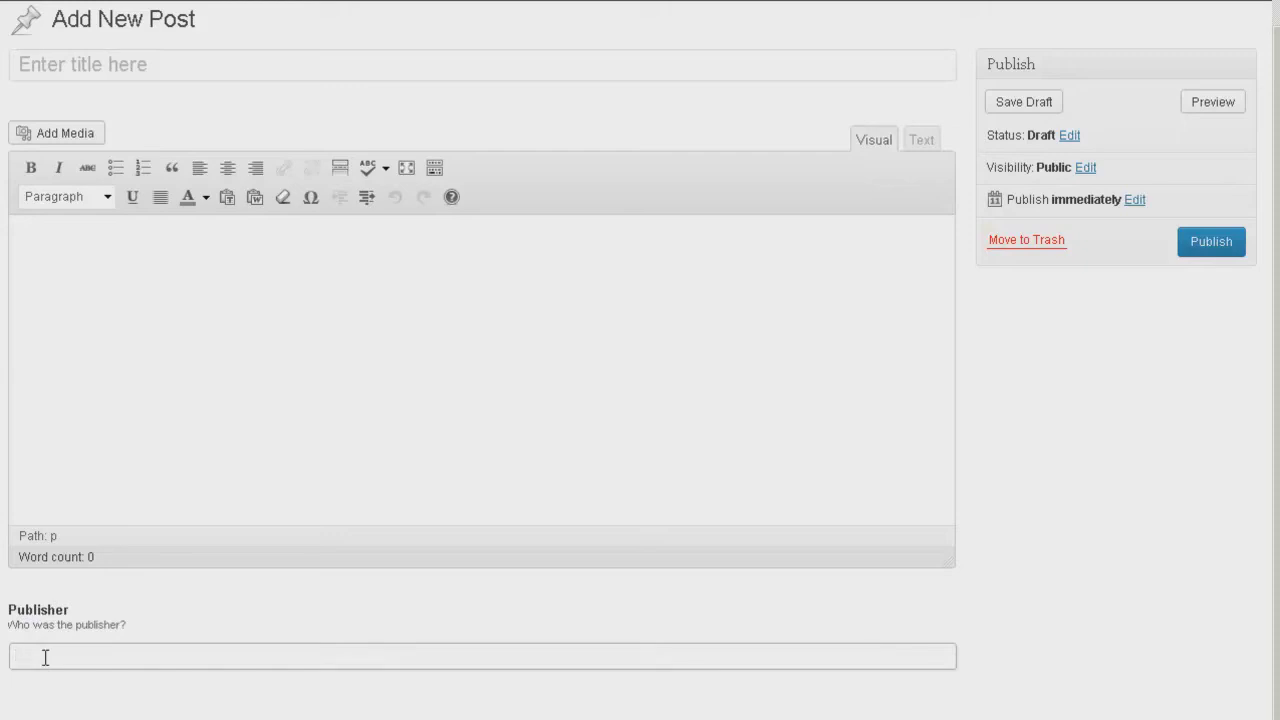
text(Miniclip)
mouse_move(0, 11)
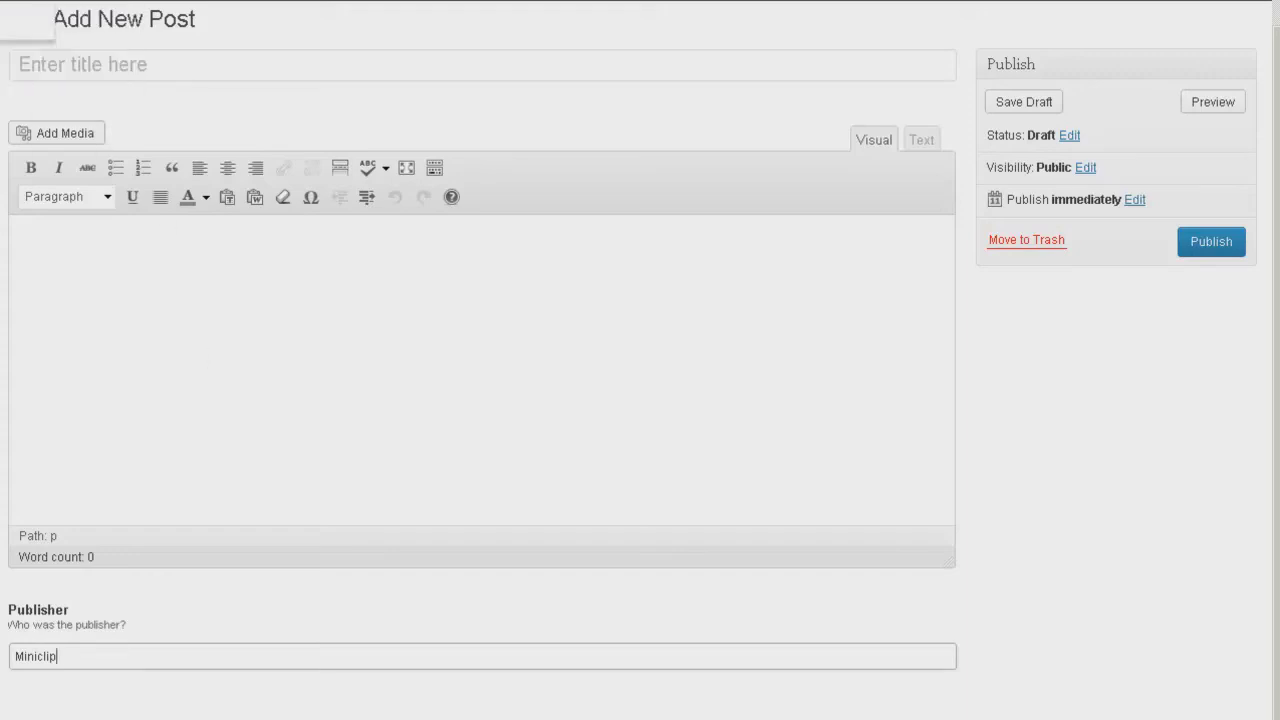
key(alt+Tab)
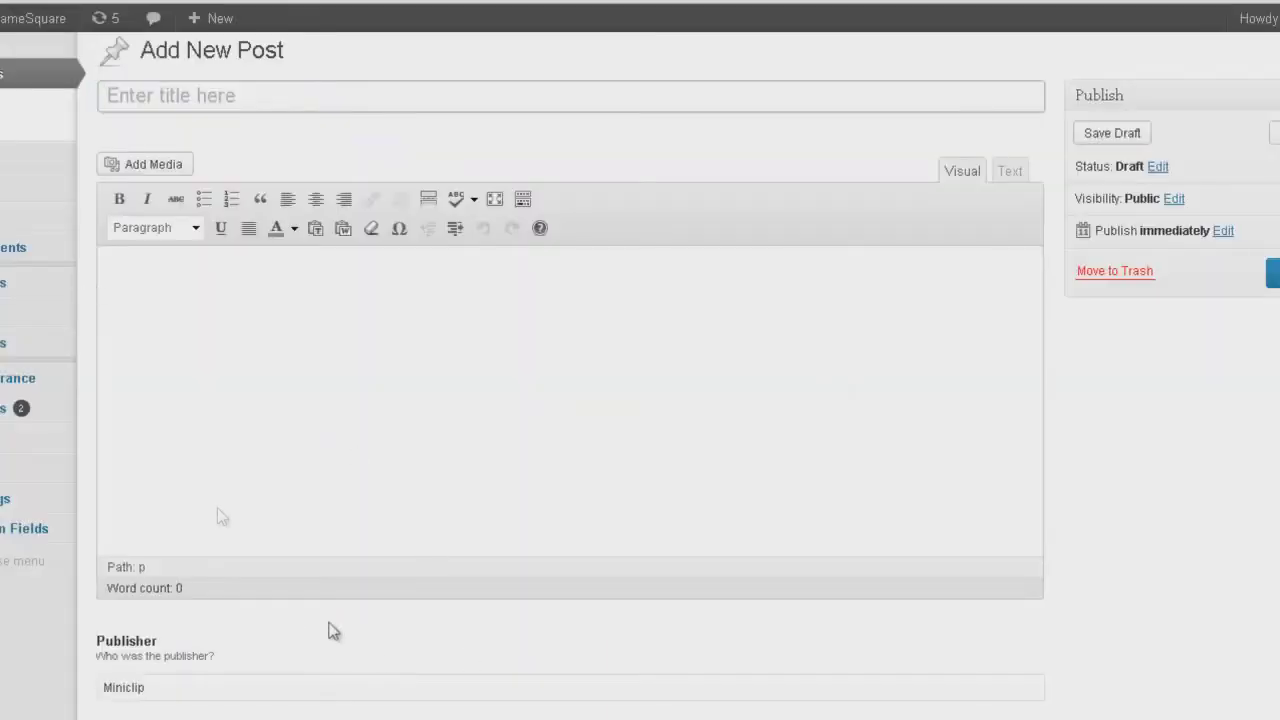
mouse_move(14, 28)
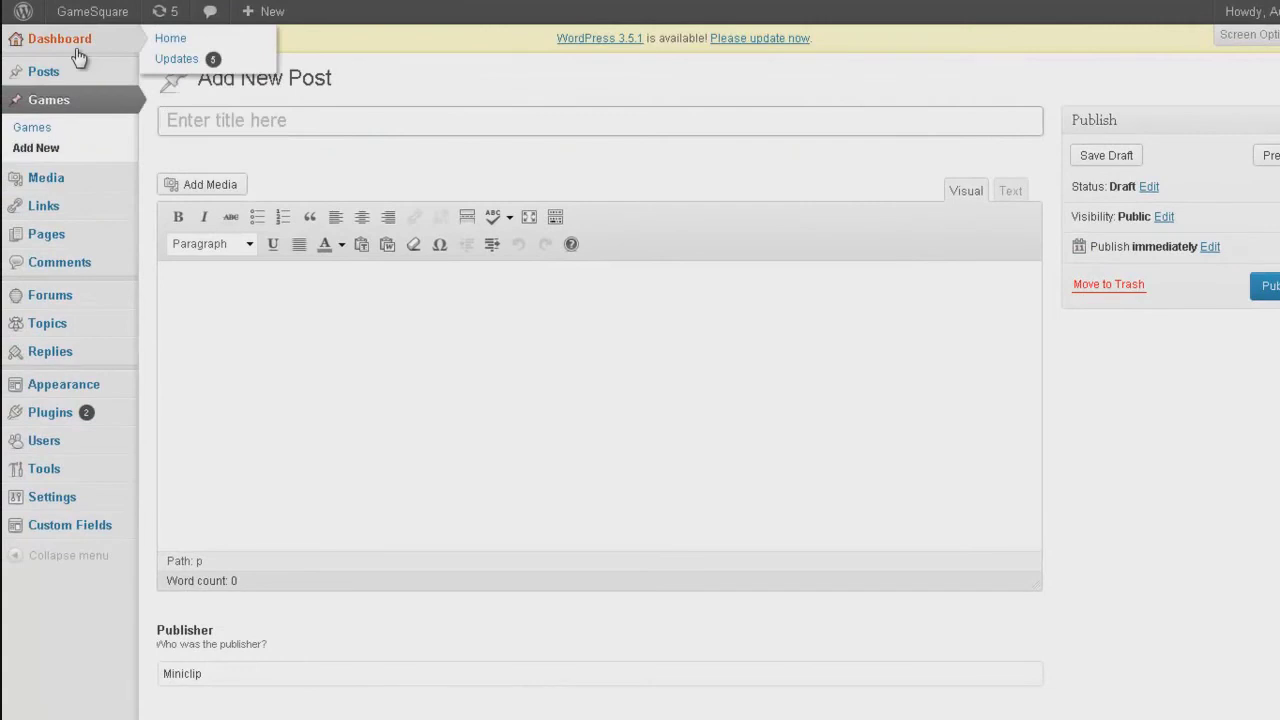